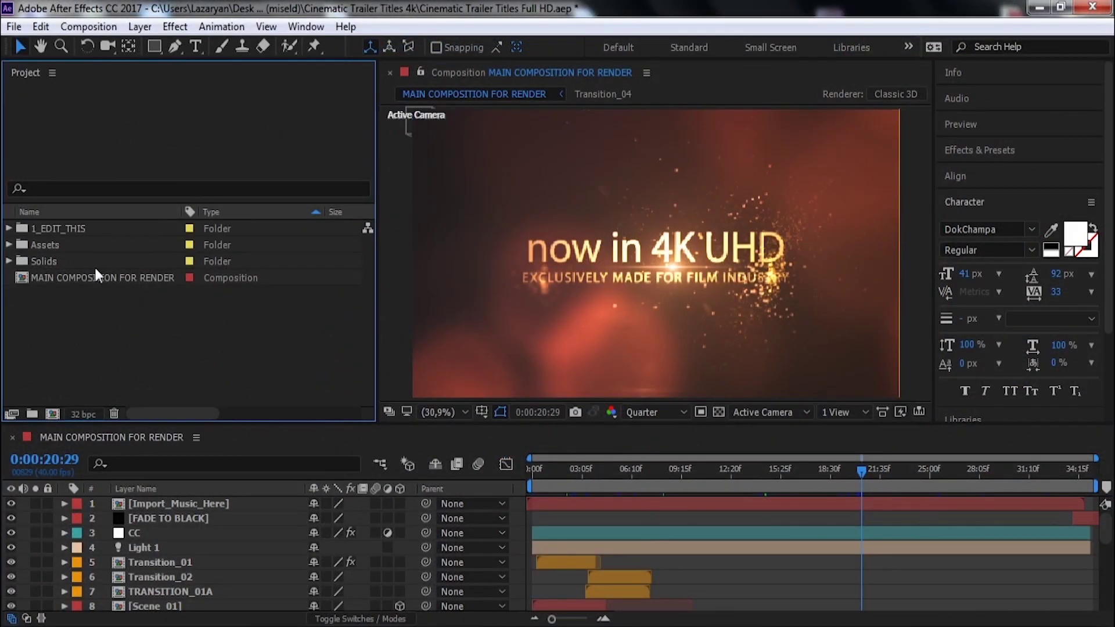
# Inspect the main render composition's layers, including Import_Music_Here, then clear the project selection
pyautogui.click(80, 278)
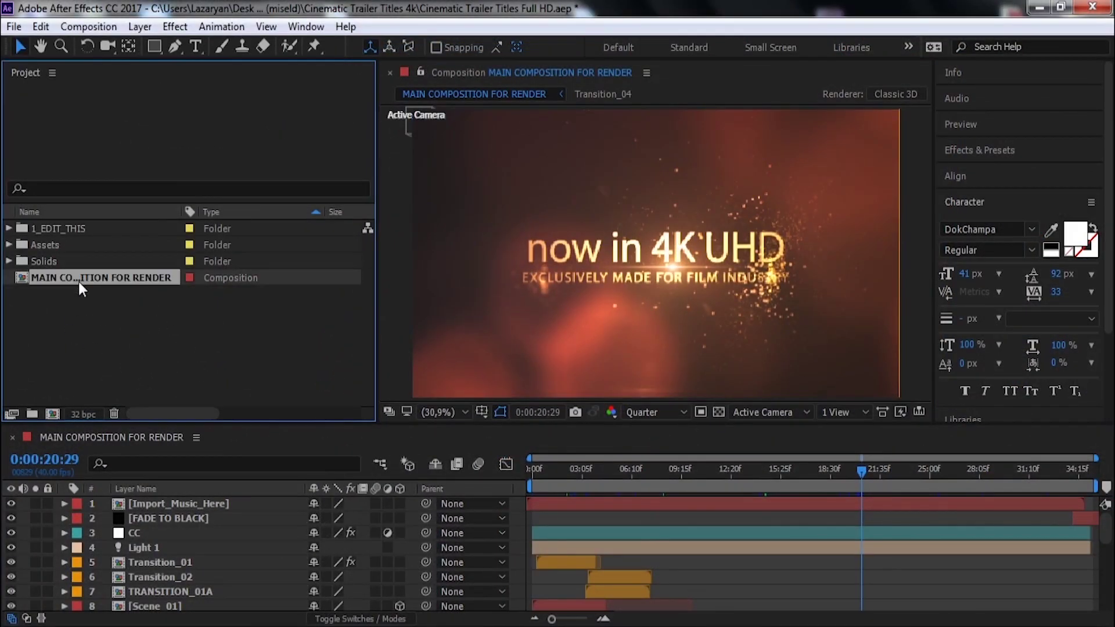
pyautogui.moveTo(84, 277); pyautogui.dragTo(108, 538)
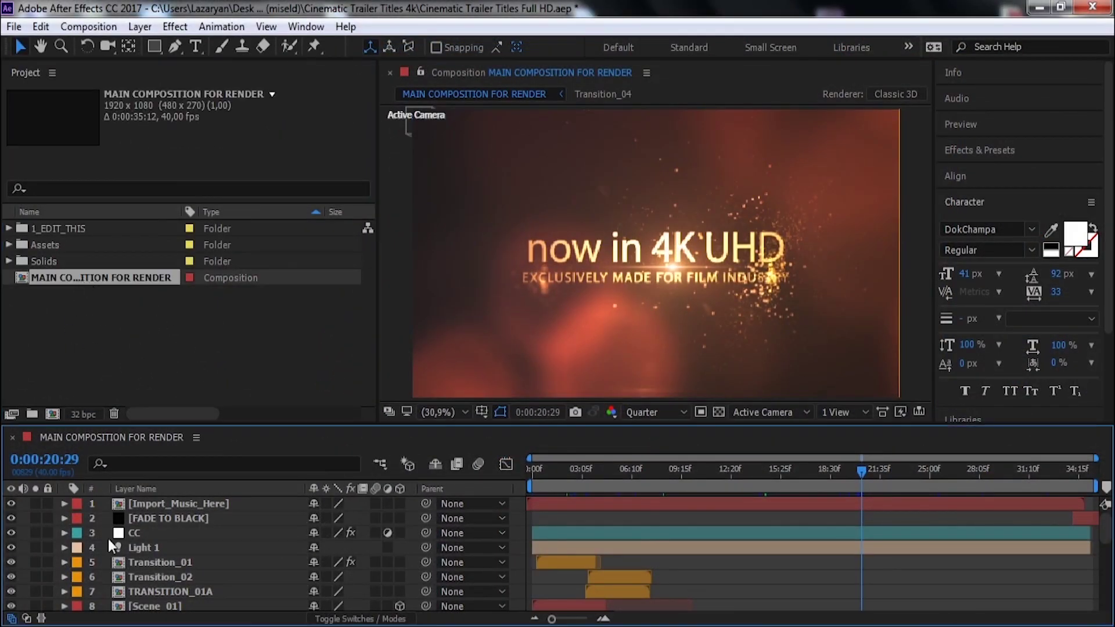
pyautogui.scroll(-6, 201, 503)
pyautogui.scroll(6, 200, 503)
pyautogui.click(200, 503)
pyautogui.click(188, 346)
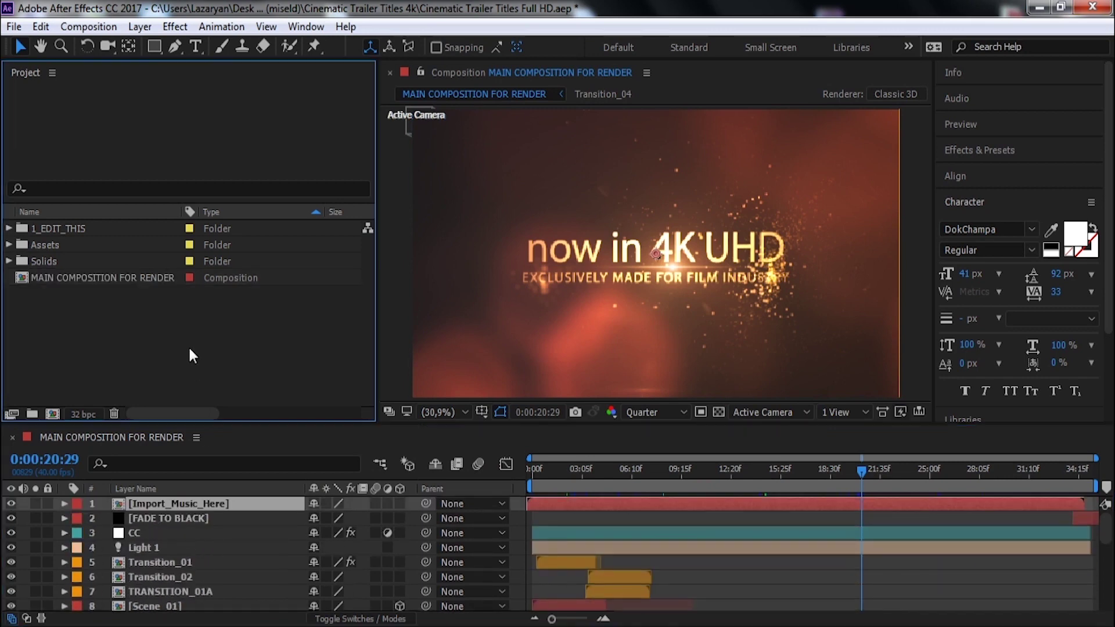
# Expand 1_EDIT_THIS and review its BACKGROUND, FOOTAGE, SCENES, TEXT_EDIT and TRANSITIONS folders
pyautogui.click(8, 228)
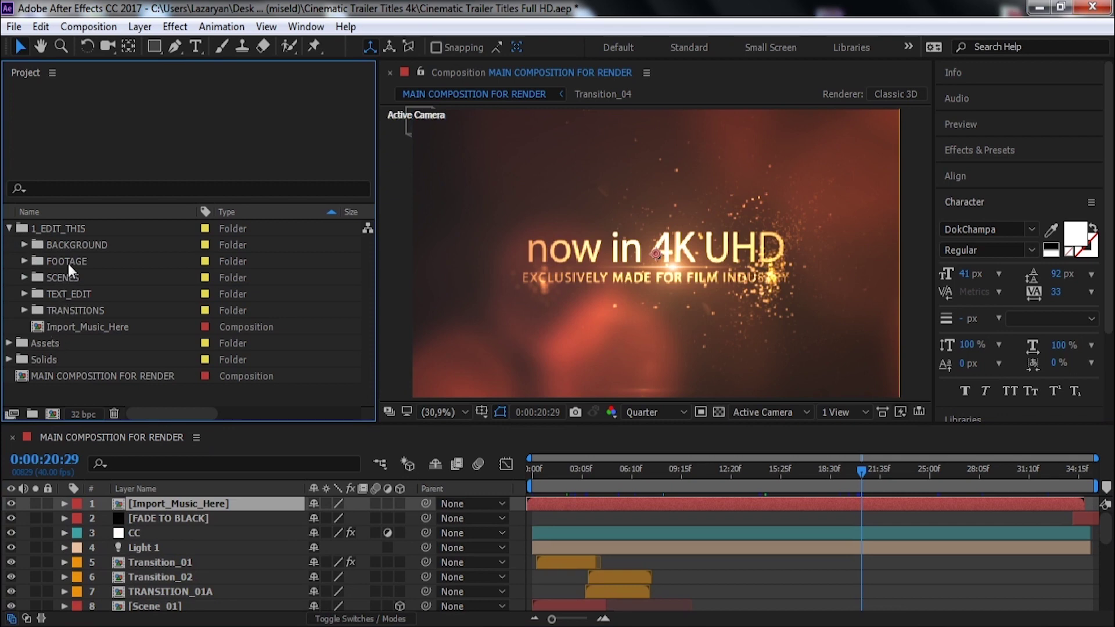
pyautogui.click(76, 245)
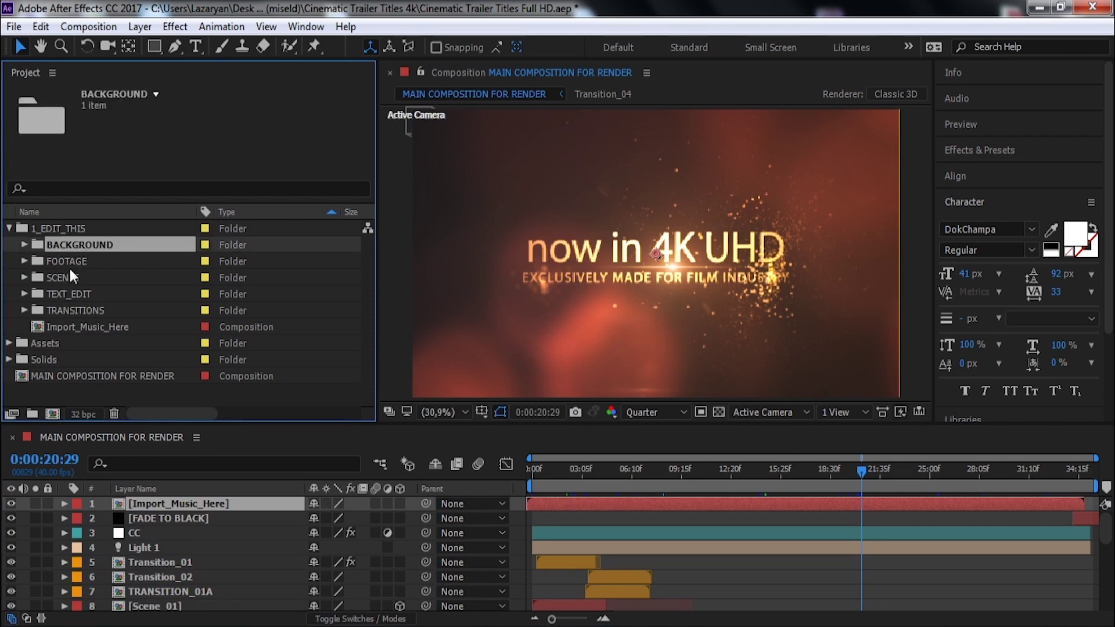
pyautogui.click(68, 266)
pyautogui.click(65, 278)
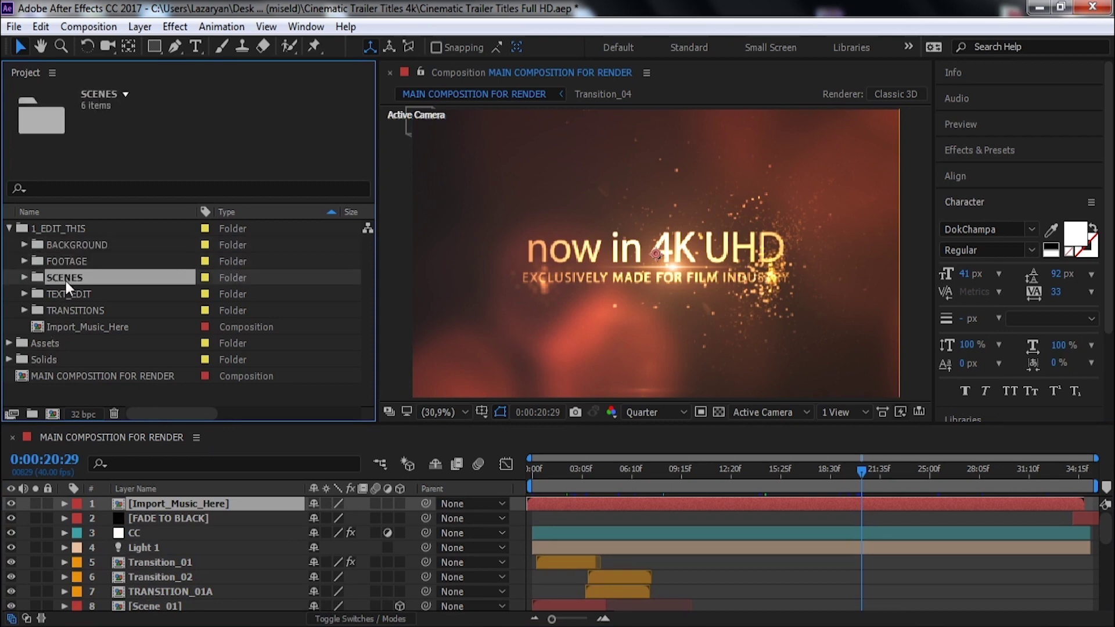
pyautogui.click(71, 292)
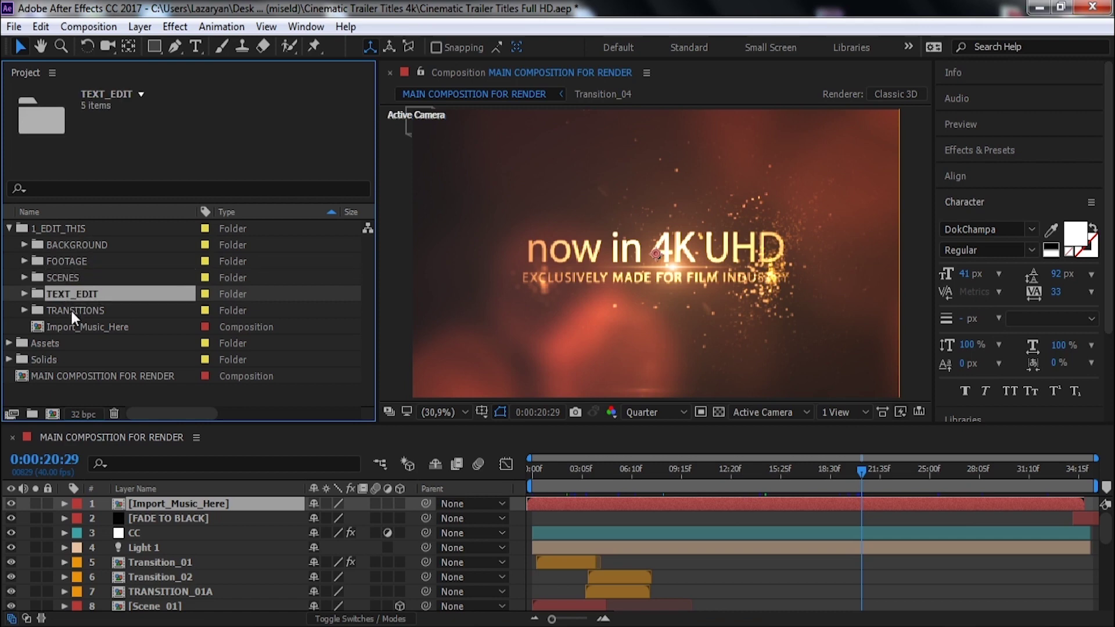
pyautogui.click(70, 310)
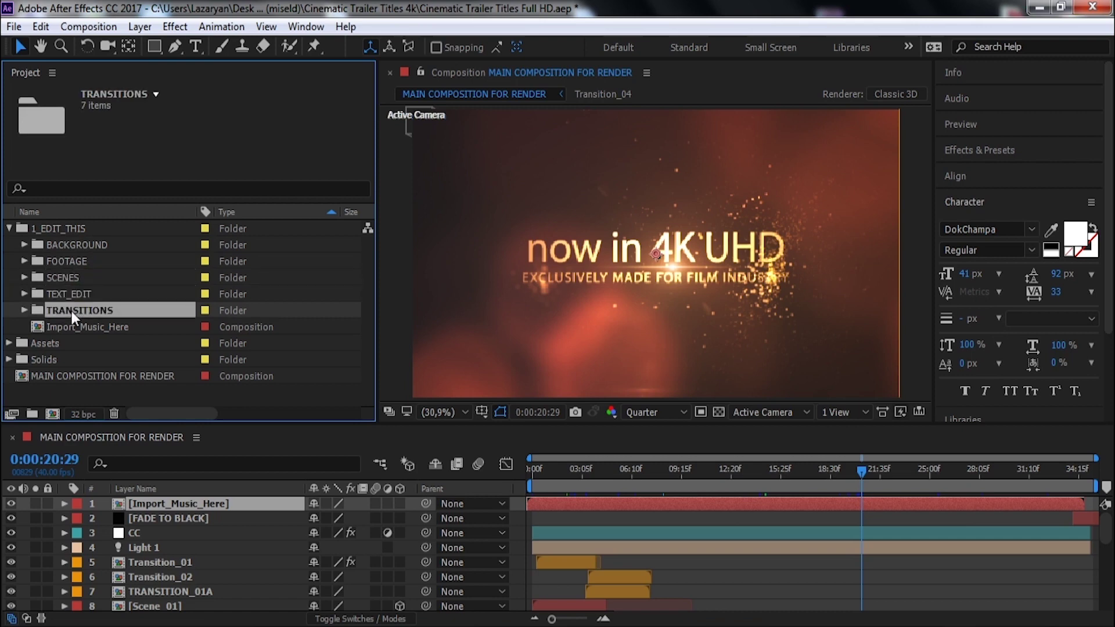
# Expand BACKGROUND and open the Bokeh Background composition
pyautogui.click(25, 243)
pyautogui.click(87, 262)
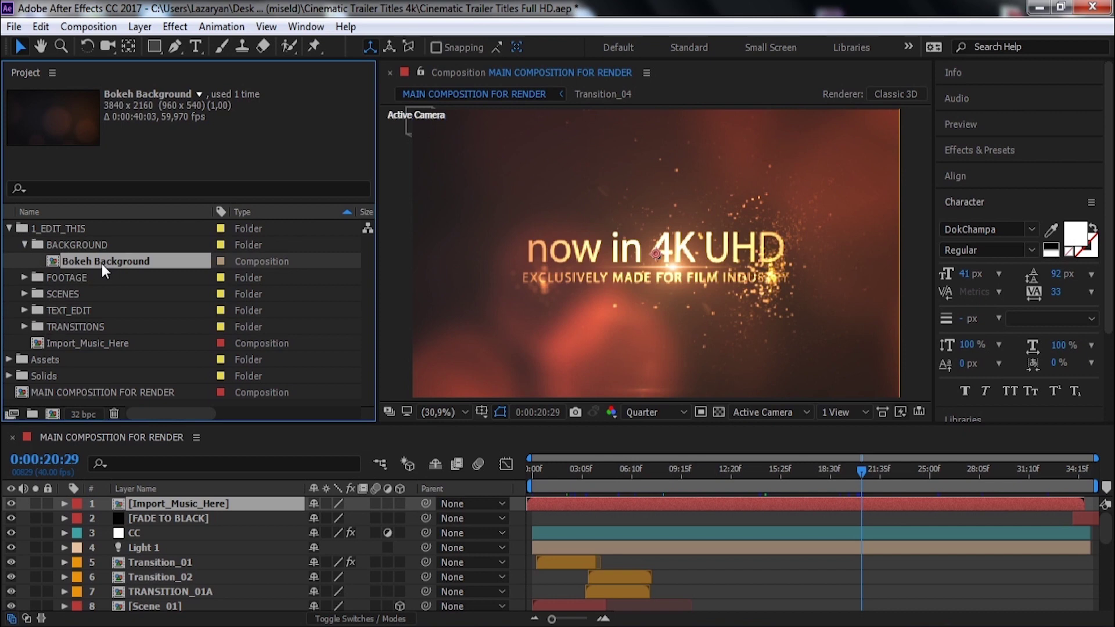
pyautogui.doubleClick(102, 263)
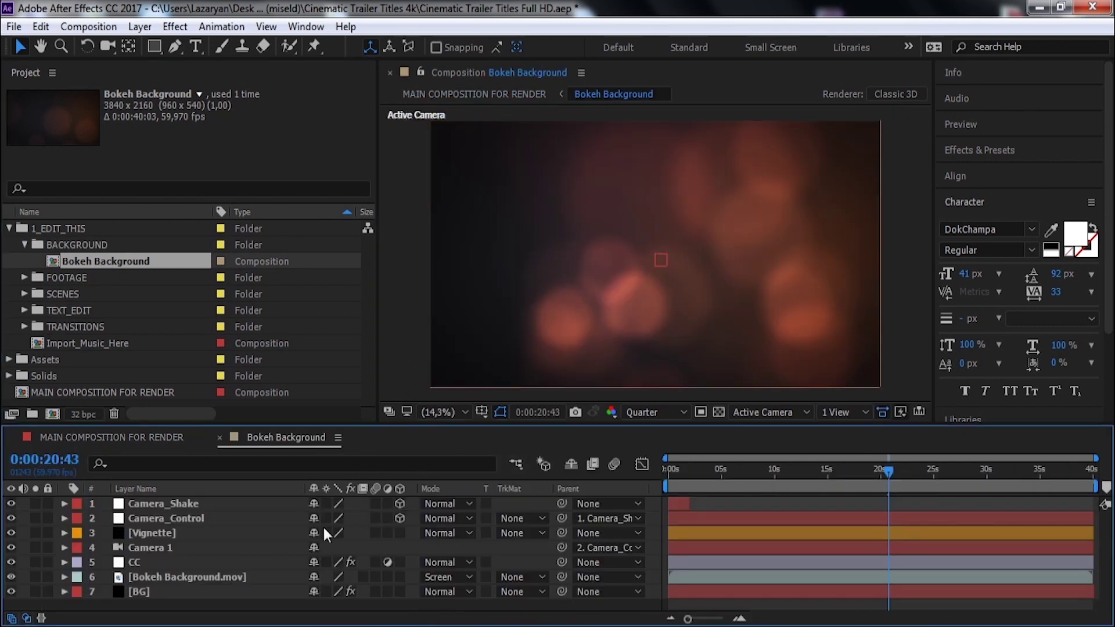
# In the CC layer's Curves effect, raise the blue channel and lower the green channel
pyautogui.click(134, 560)
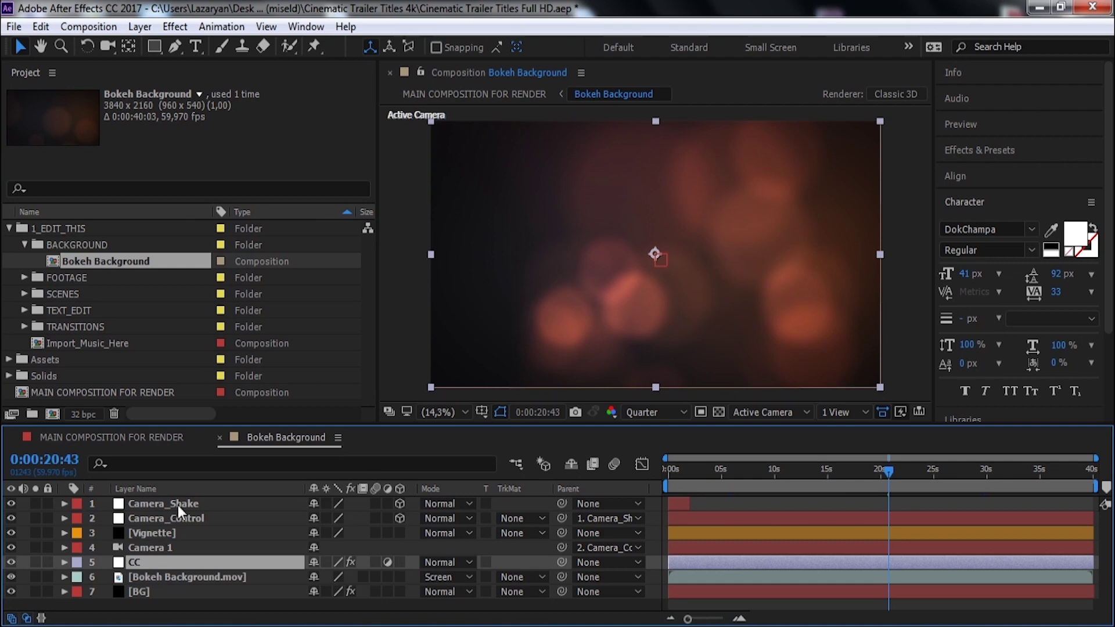
pyautogui.click(306, 27)
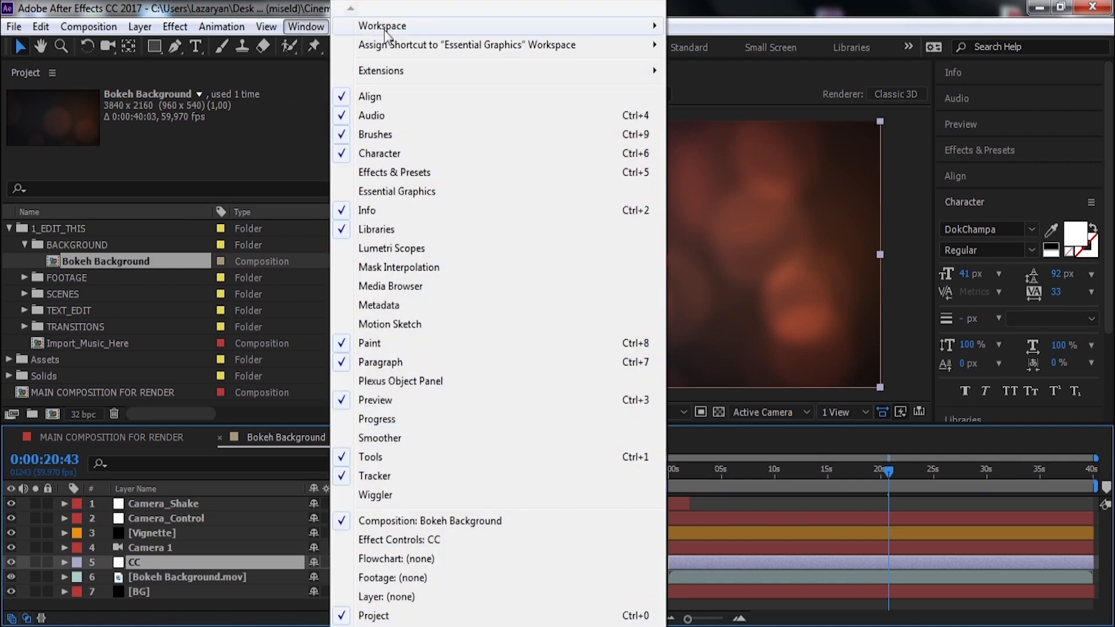
pyautogui.click(393, 542)
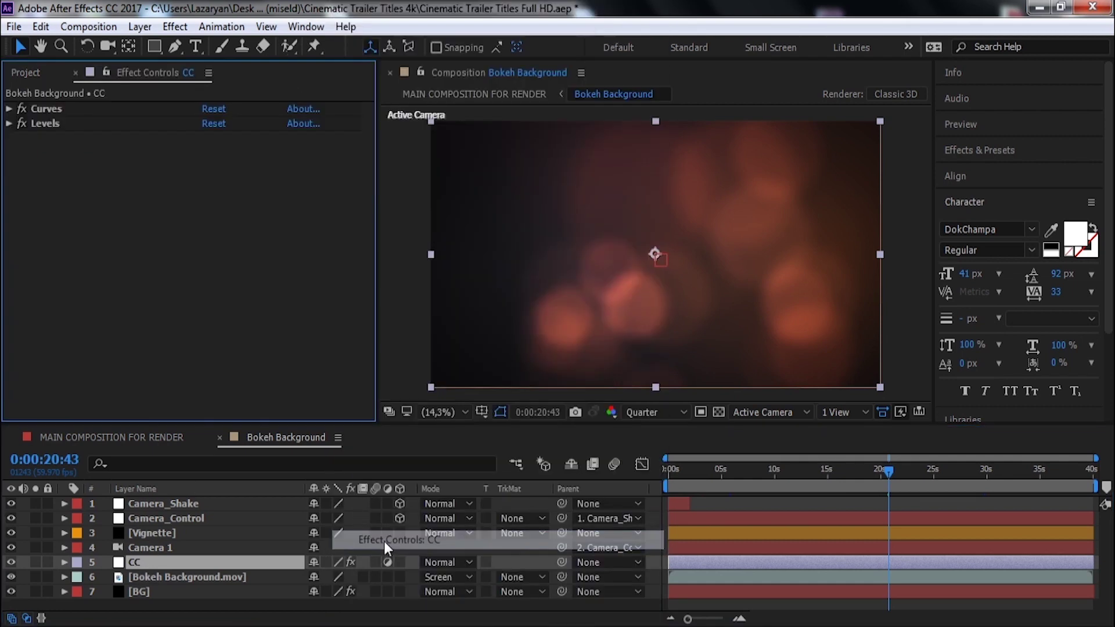
pyautogui.click(11, 109)
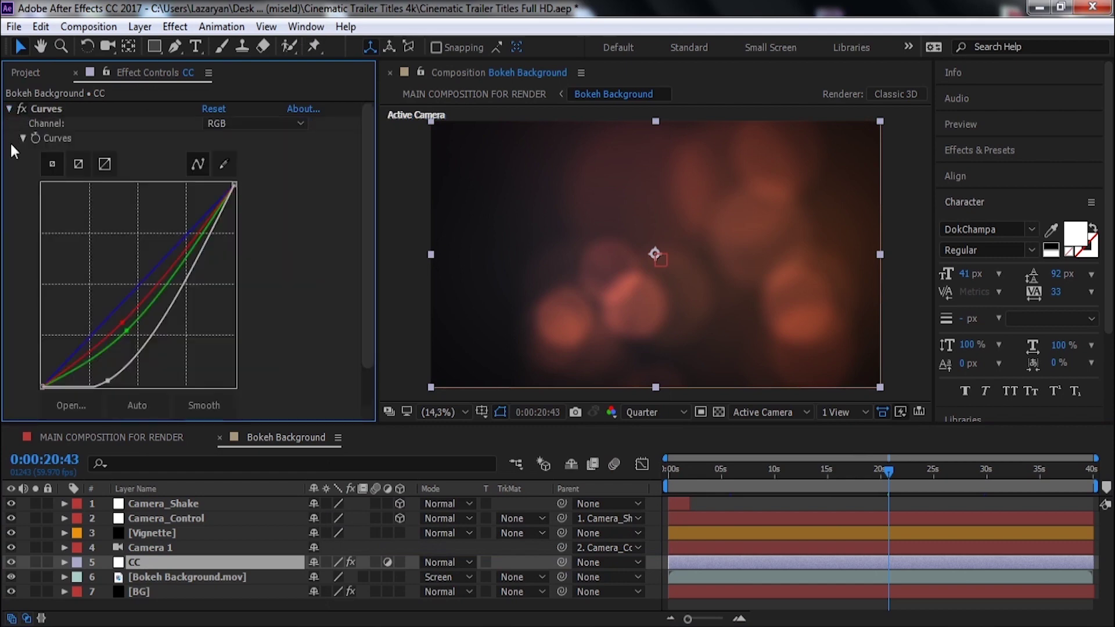
pyautogui.moveTo(161, 250)
pyautogui.mouseDown()
pyautogui.moveTo(158, 232)
pyautogui.moveTo(186, 274)
pyautogui.moveTo(149, 244)
pyautogui.mouseUp()
pyautogui.moveTo(178, 282); pyautogui.dragTo(178, 301)
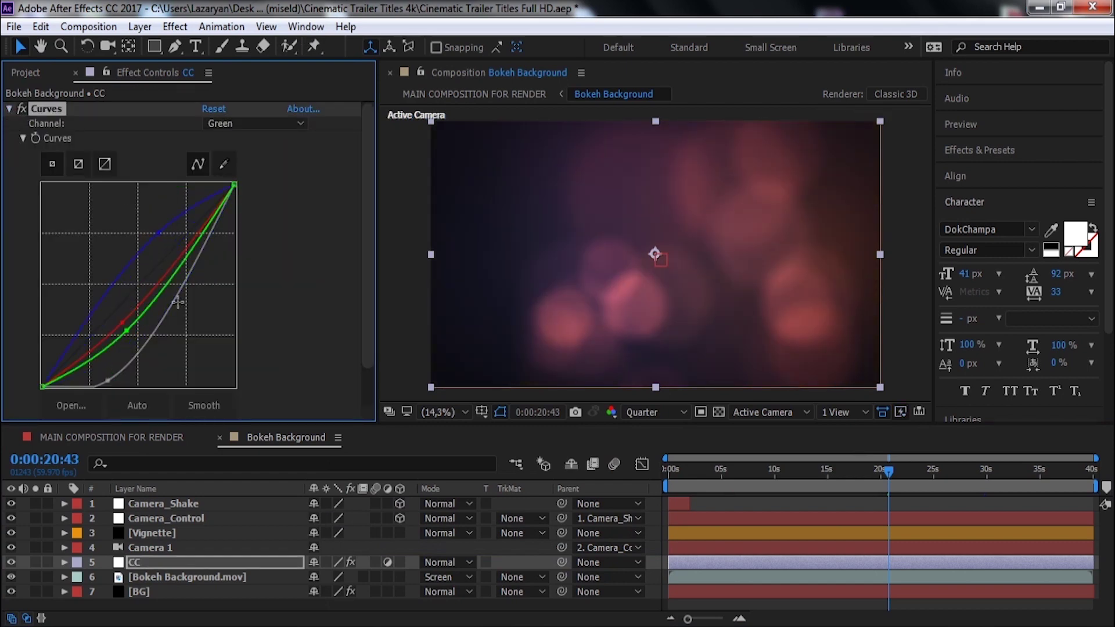
pyautogui.click(10, 108)
# Reset the Levels effect to defaults, check the BG layer, and close Bokeh Background
pyautogui.click(9, 122)
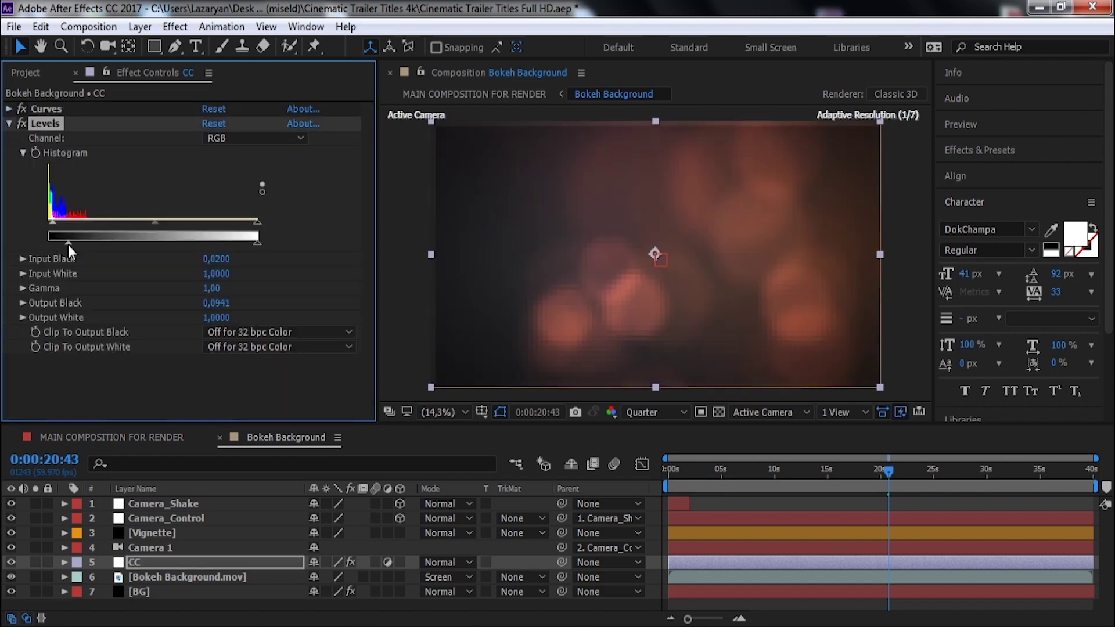
pyautogui.click(213, 123)
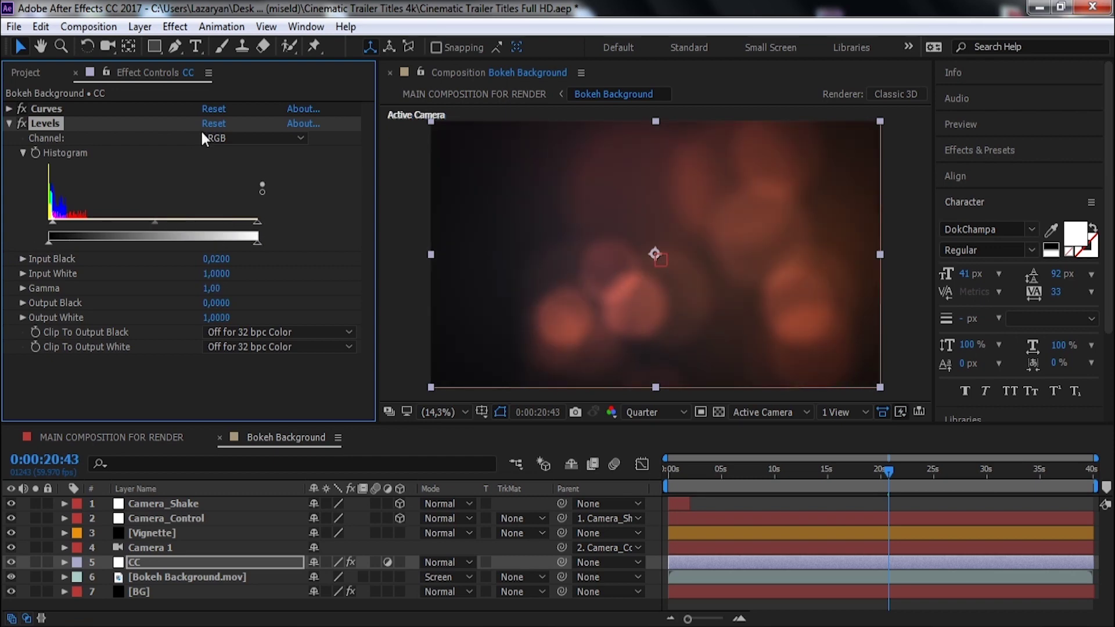
pyautogui.click(9, 123)
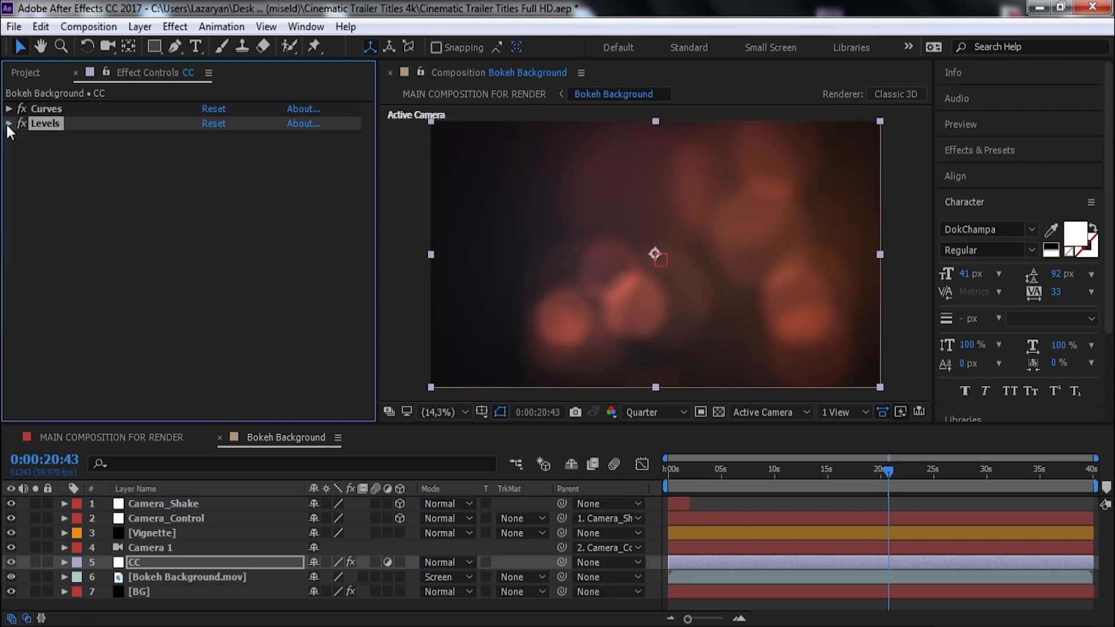
pyautogui.click(148, 579)
pyautogui.click(145, 591)
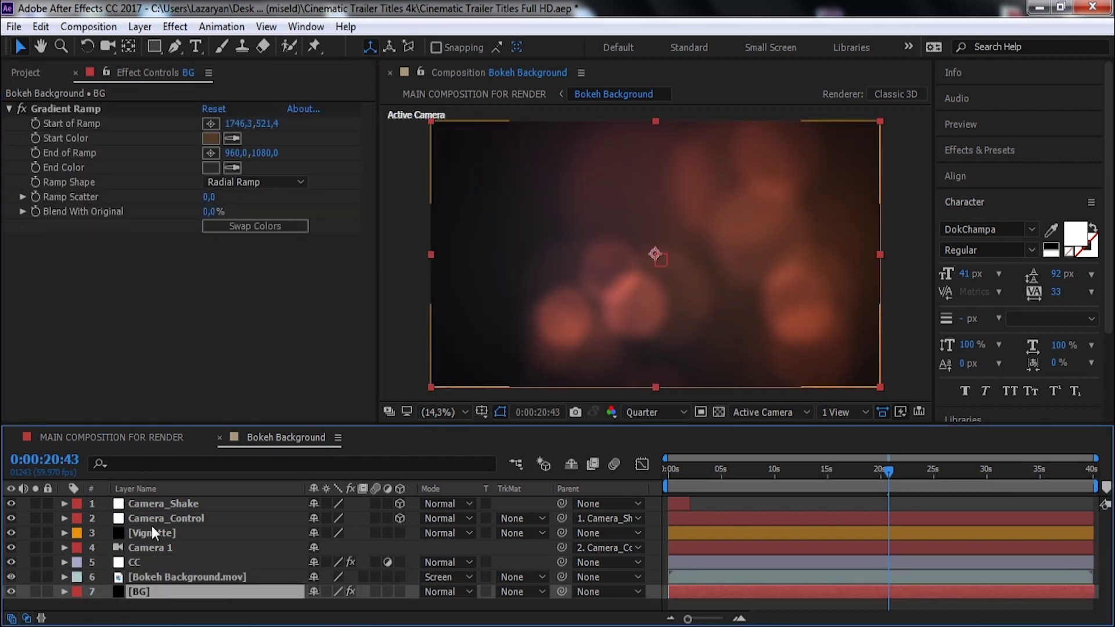
pyautogui.click(219, 437)
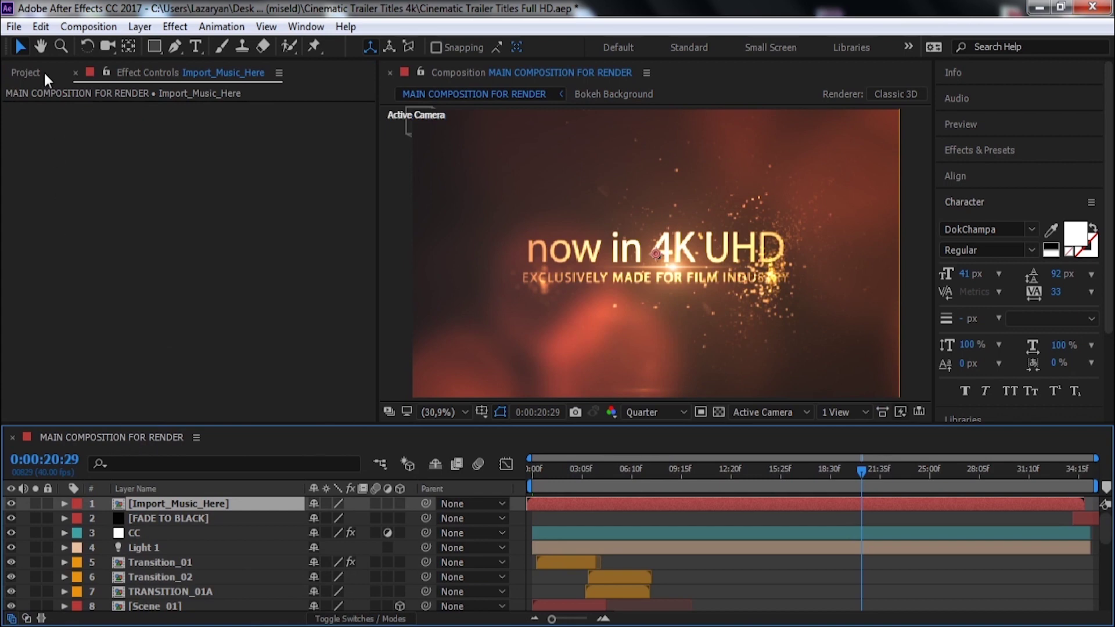
# Collapse BACKGROUND, expand FOOTAGE and open the FOOTAGE placeholder composition
pyautogui.click(28, 73)
pyautogui.click(24, 245)
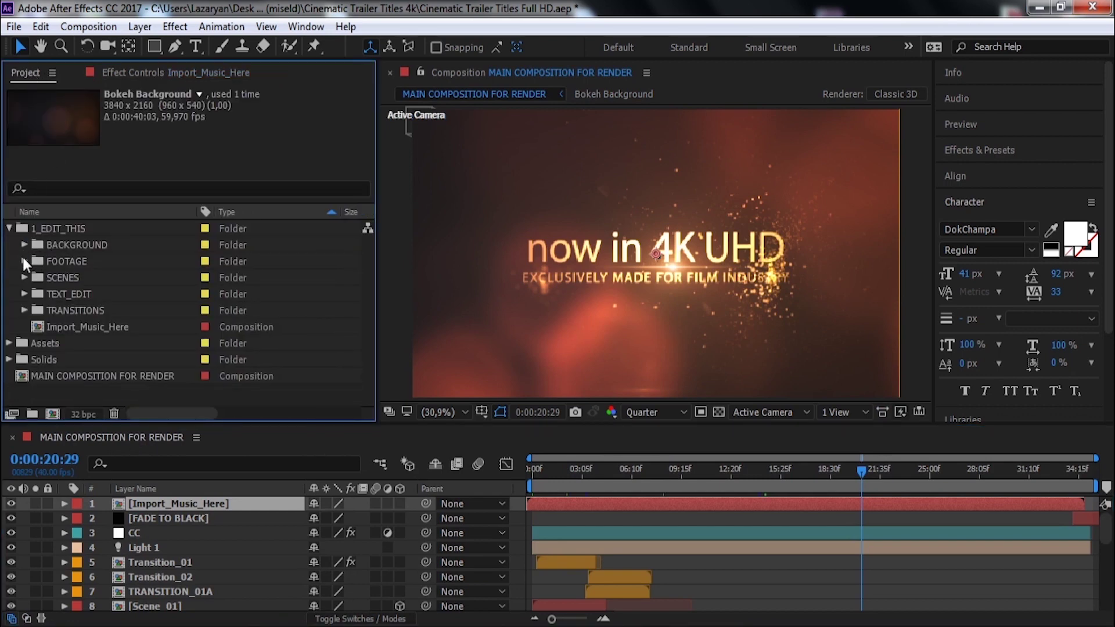
pyautogui.click(50, 261)
pyautogui.click(24, 261)
pyautogui.doubleClick(67, 279)
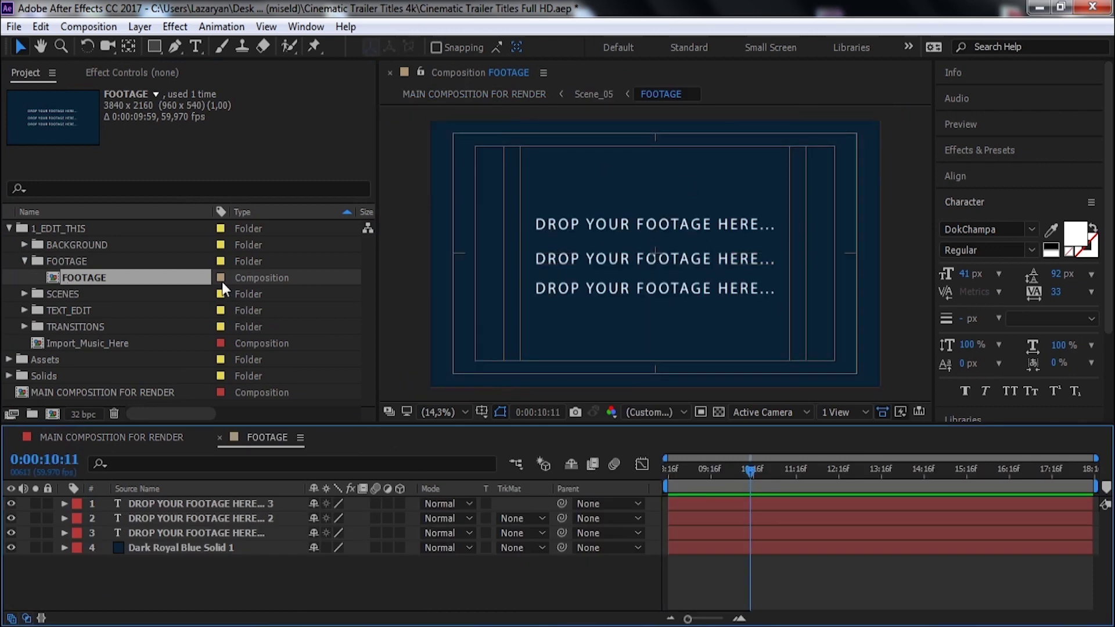
# Check the Scene_05 layer in the main render composition
pyautogui.click(168, 440)
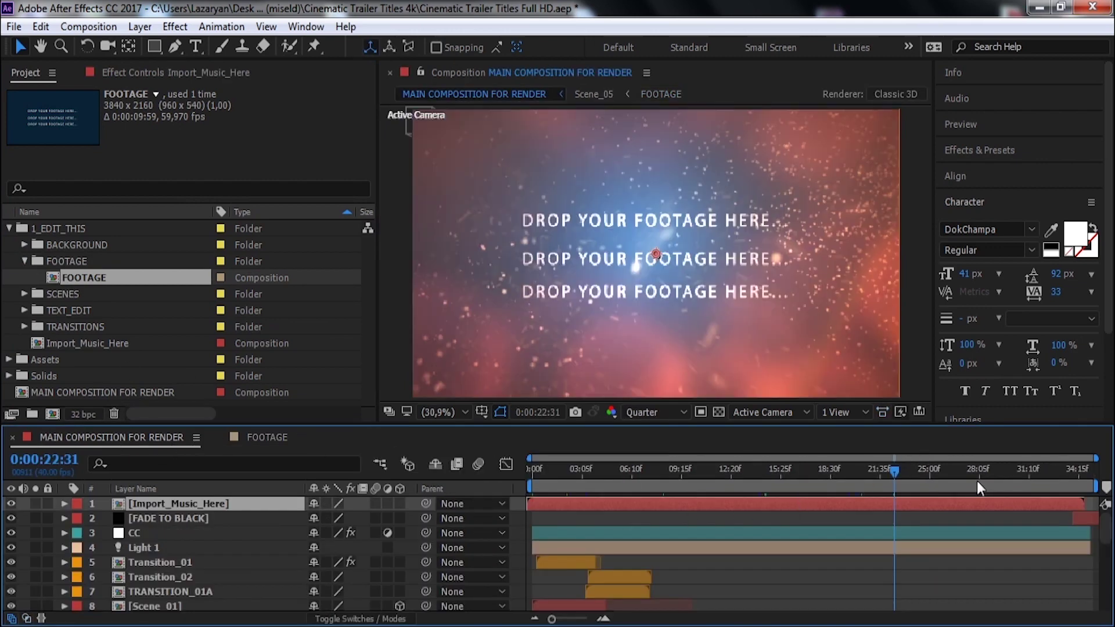
pyautogui.scroll(-3, 990, 585)
pyautogui.scroll(-2, 930, 563)
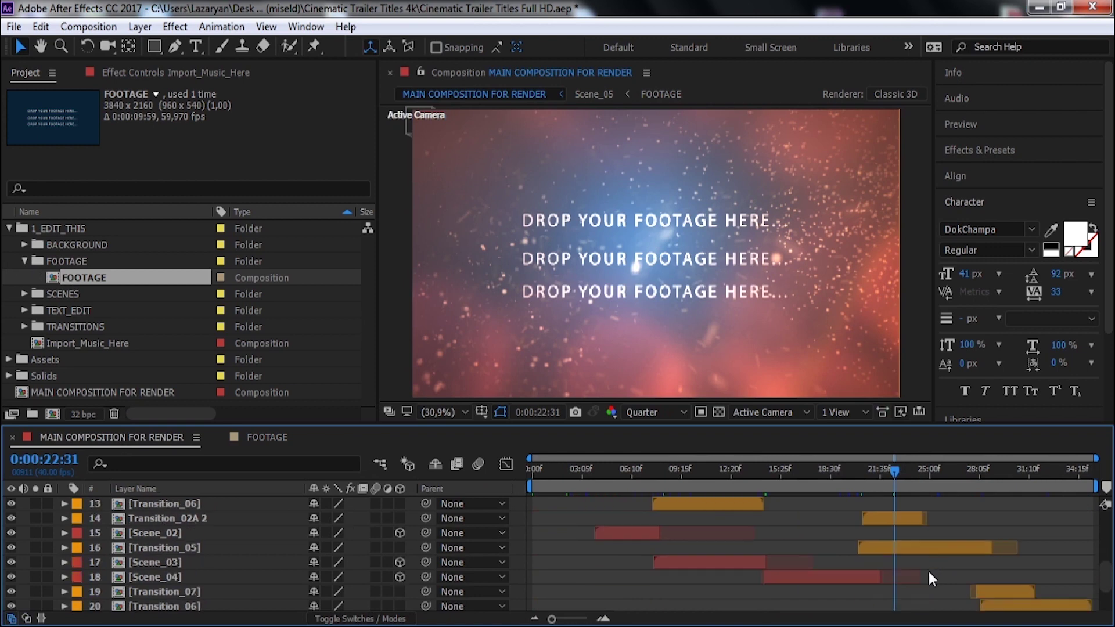
pyautogui.scroll(-2, 927, 587)
pyautogui.click(917, 590)
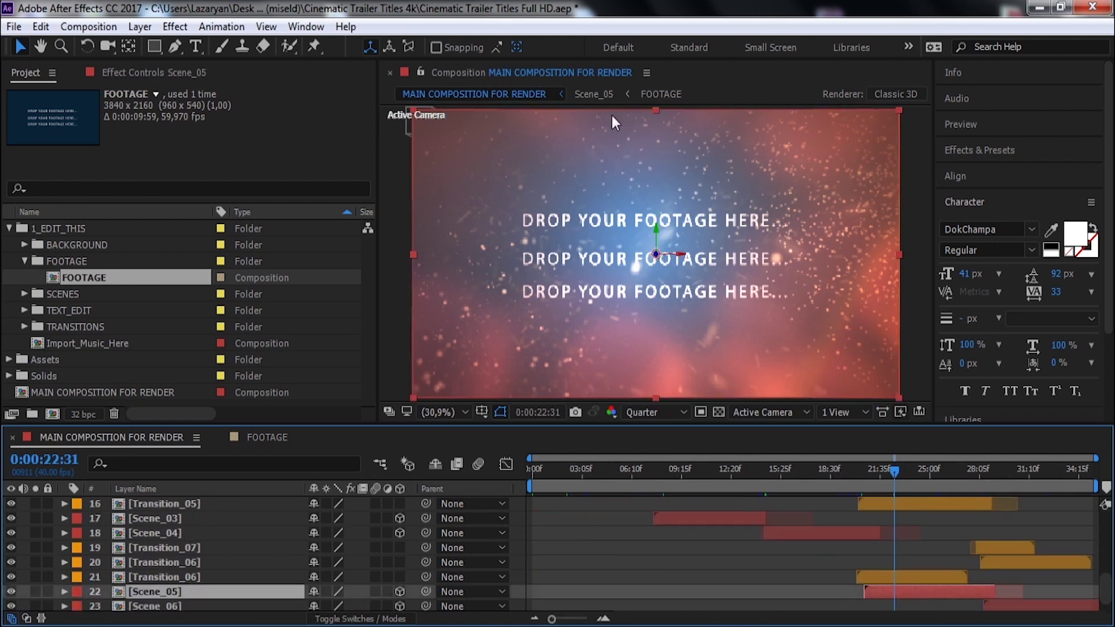
pyautogui.scroll(6, 640, 558)
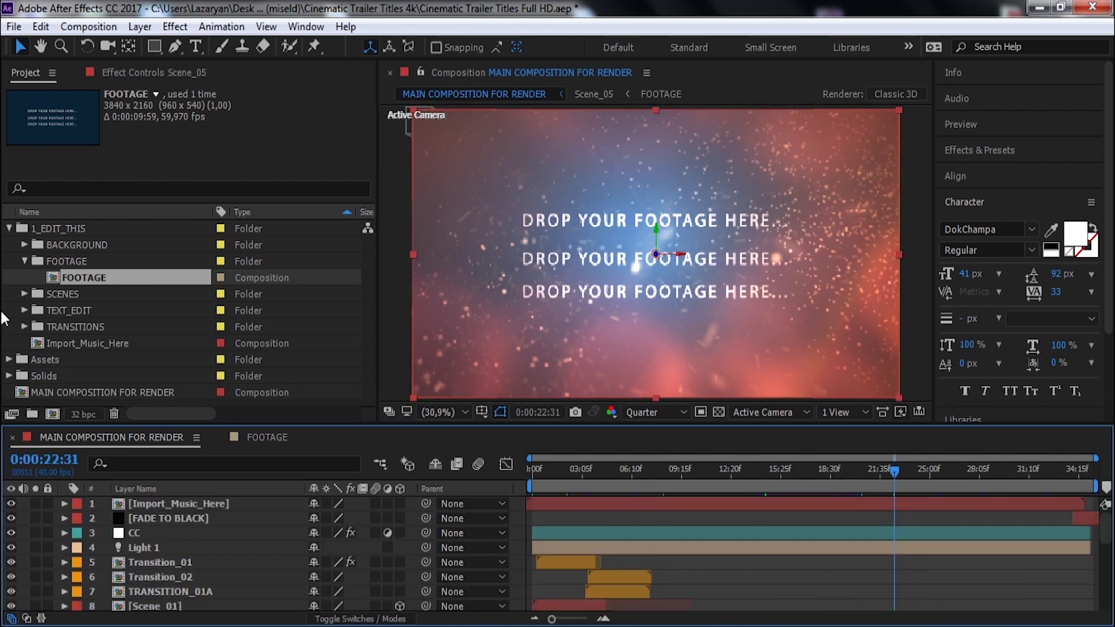
# Collapse FOOTAGE, expand SCENES and open the Scene_01 composition
pyautogui.click(24, 261)
pyautogui.click(23, 277)
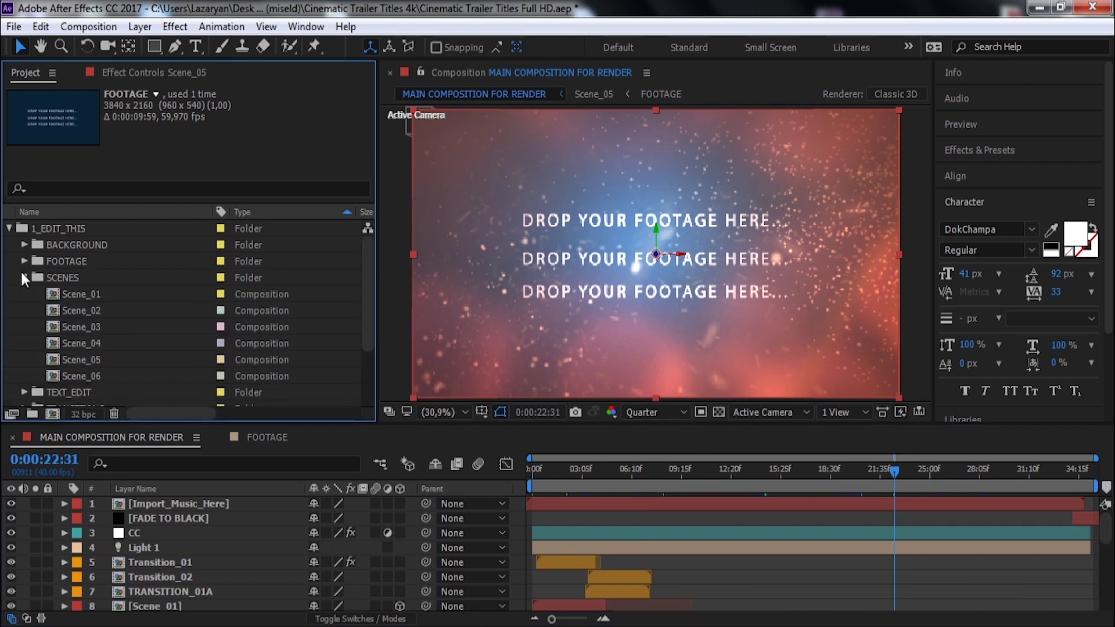
pyautogui.click(72, 299)
pyautogui.press('Down')
pyautogui.press('Down')
pyautogui.press('Down')
pyautogui.press('Down')
pyautogui.press('Down')
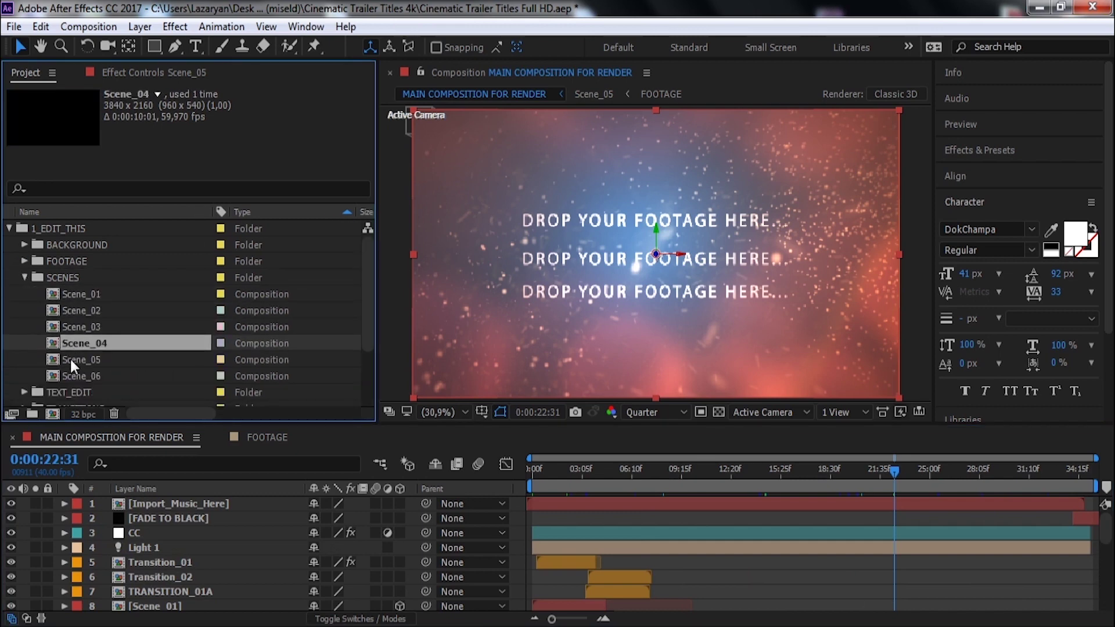
pyautogui.doubleClick(80, 291)
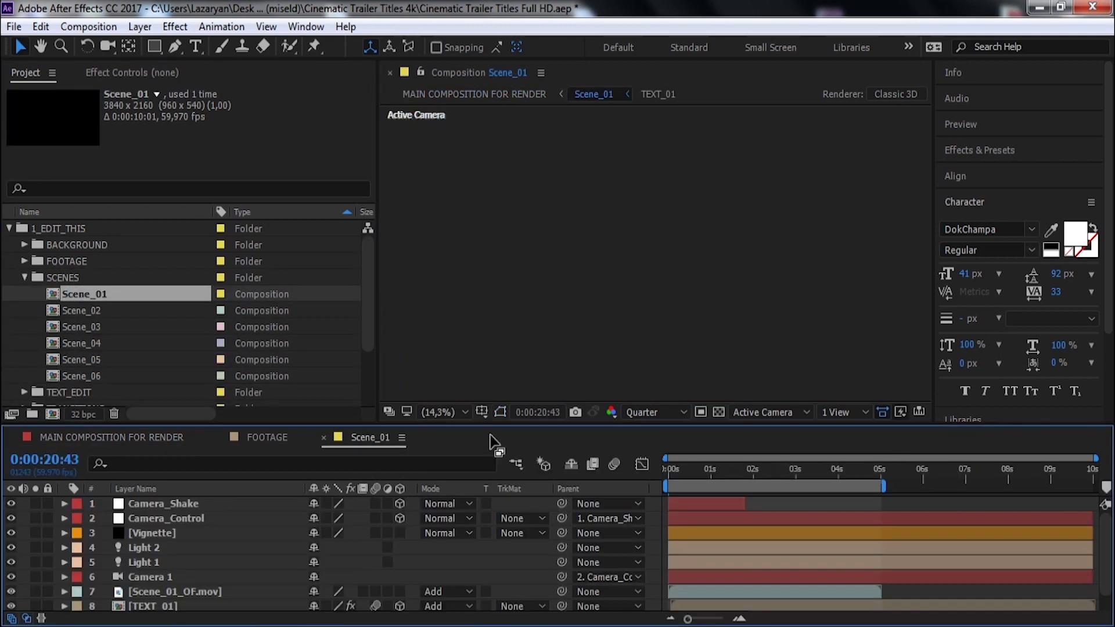
# Scrub the timeline to 2:50 to preview the THIS SUMMER title
pyautogui.click(698, 471)
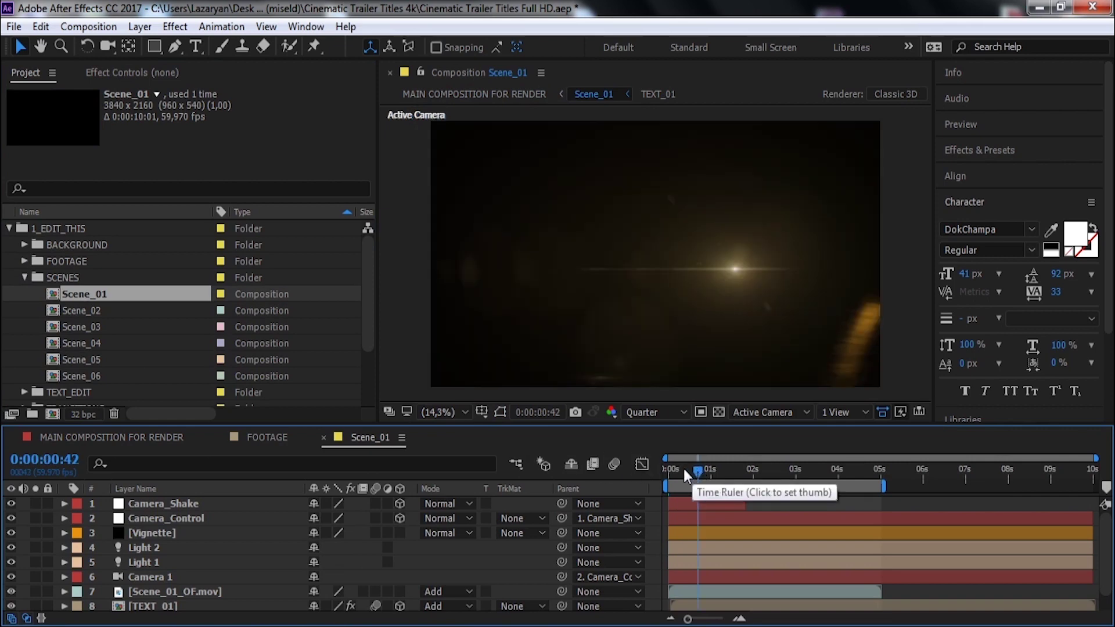
pyautogui.click(723, 473)
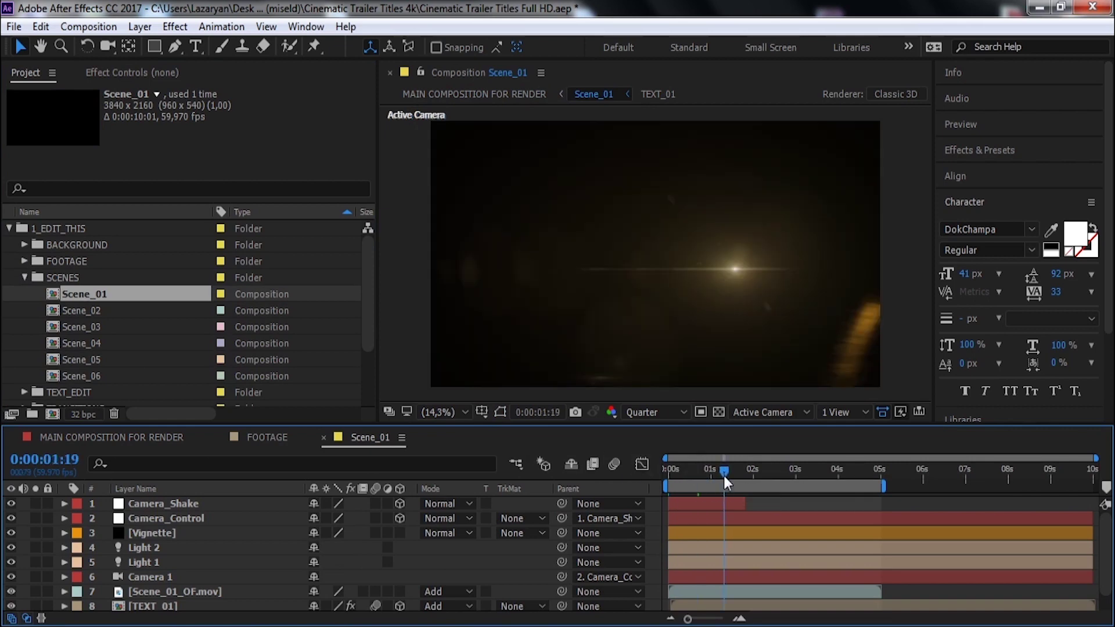
pyautogui.click(789, 468)
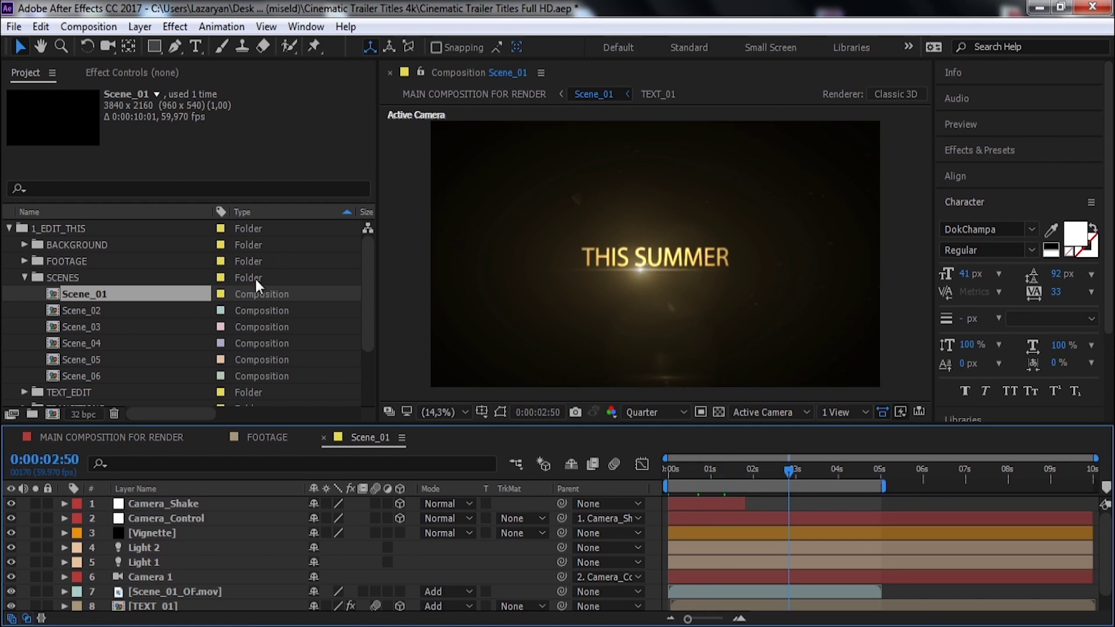
pyautogui.click(79, 293)
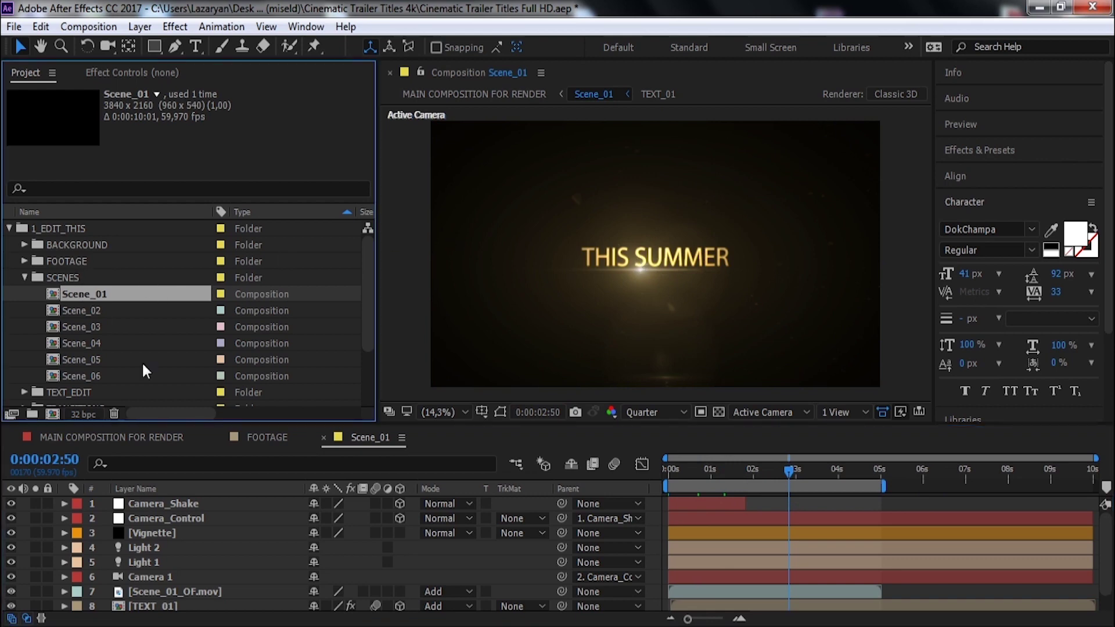
# Close the FOOTAGE timeline and select Scene_01 in the main render composition
pyautogui.click(220, 437)
pyautogui.click(138, 439)
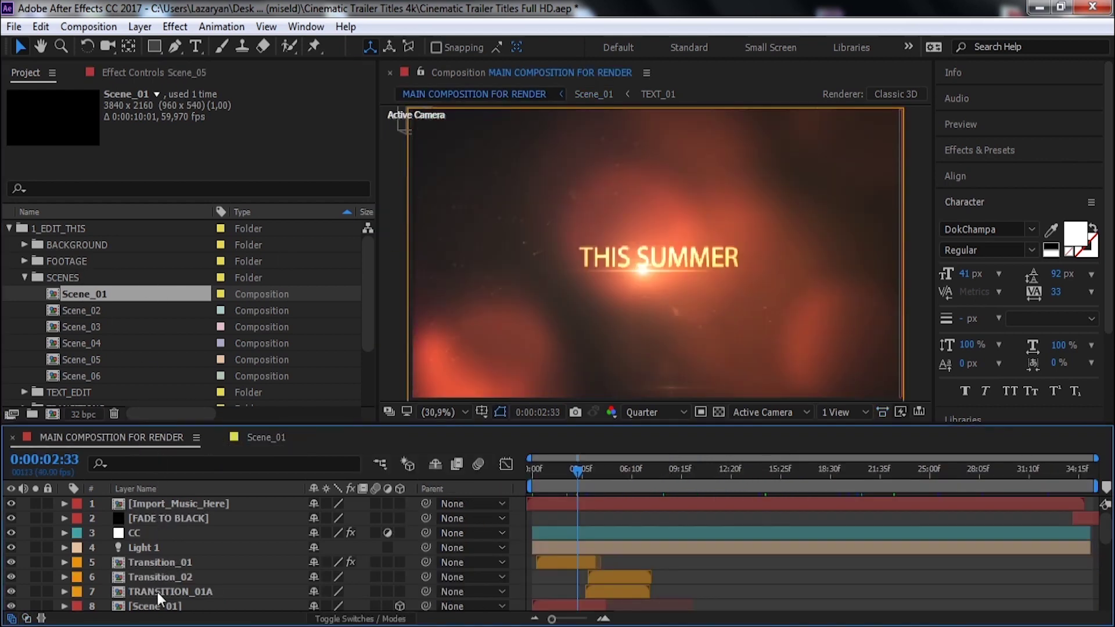
pyautogui.scroll(-3, 158, 589)
pyautogui.click(159, 518)
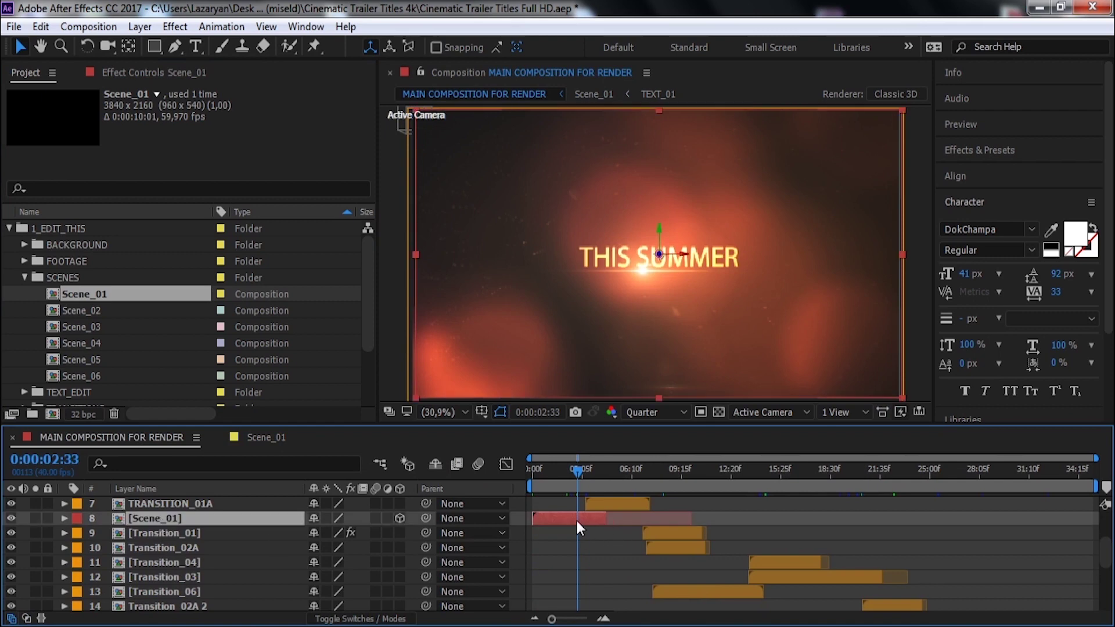
pyautogui.click(306, 26)
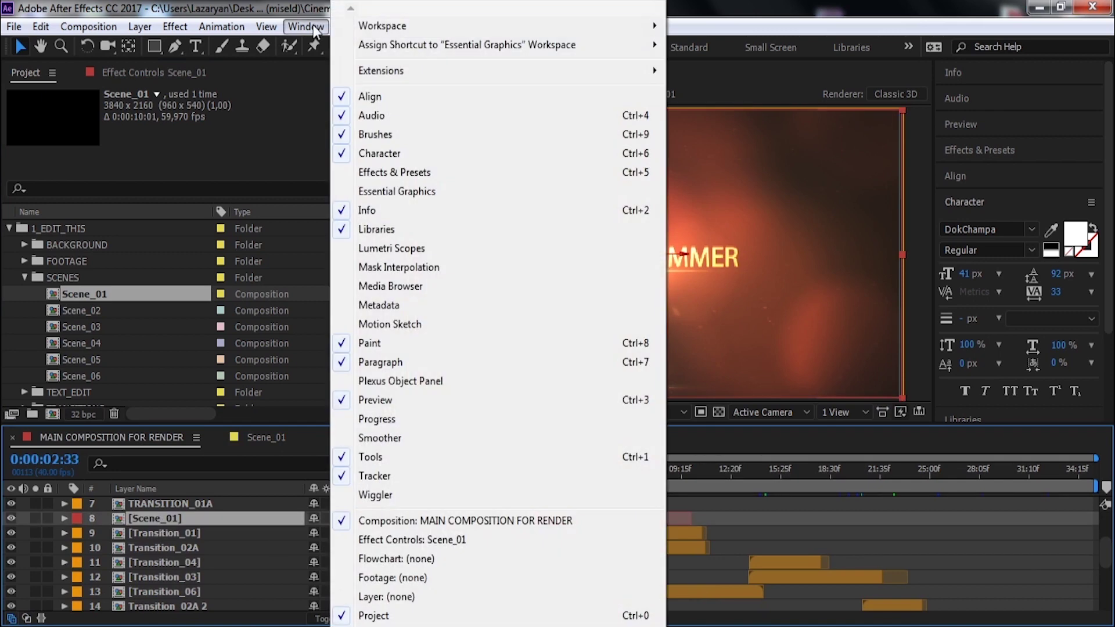
# Show Essential Graphics with MAIN COMPOSITION FOR RENDER as the master
pyautogui.click(388, 198)
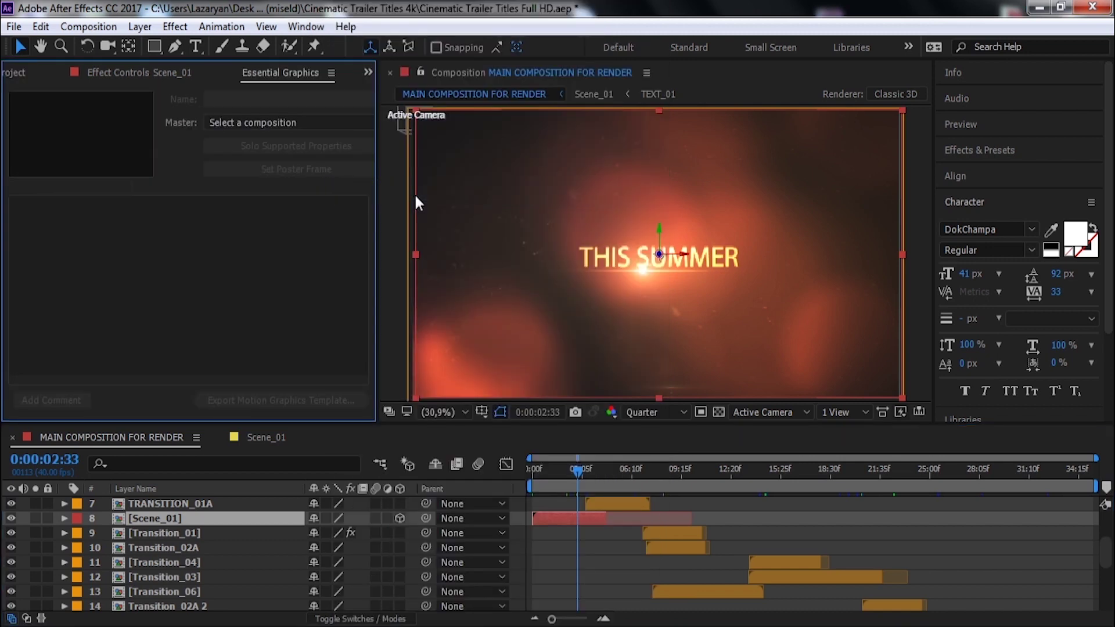
pyautogui.click(252, 123)
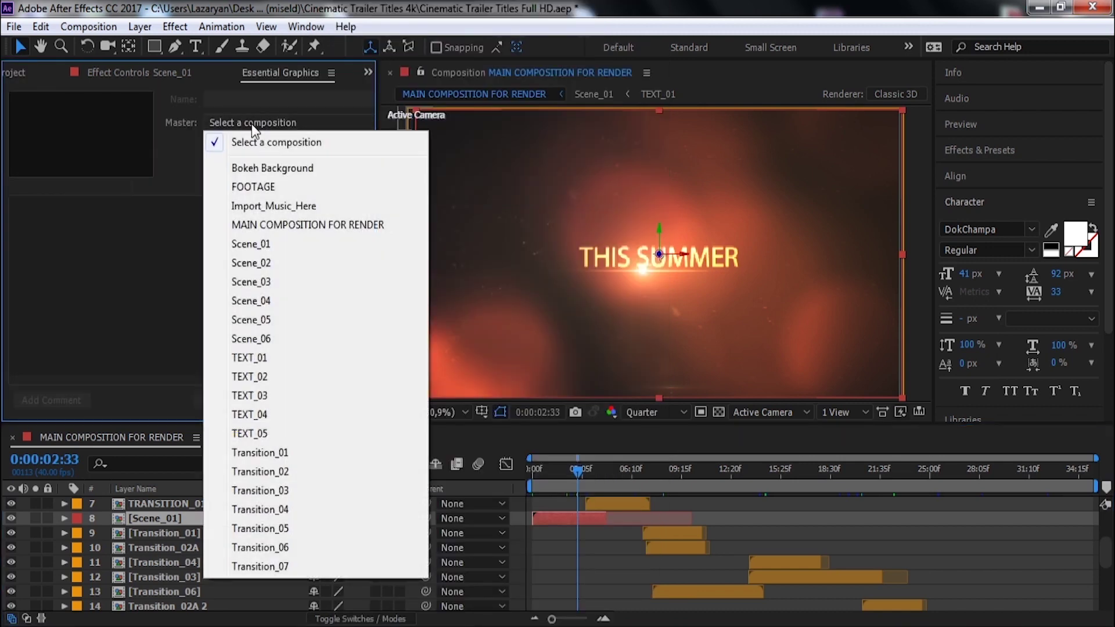
pyautogui.click(258, 224)
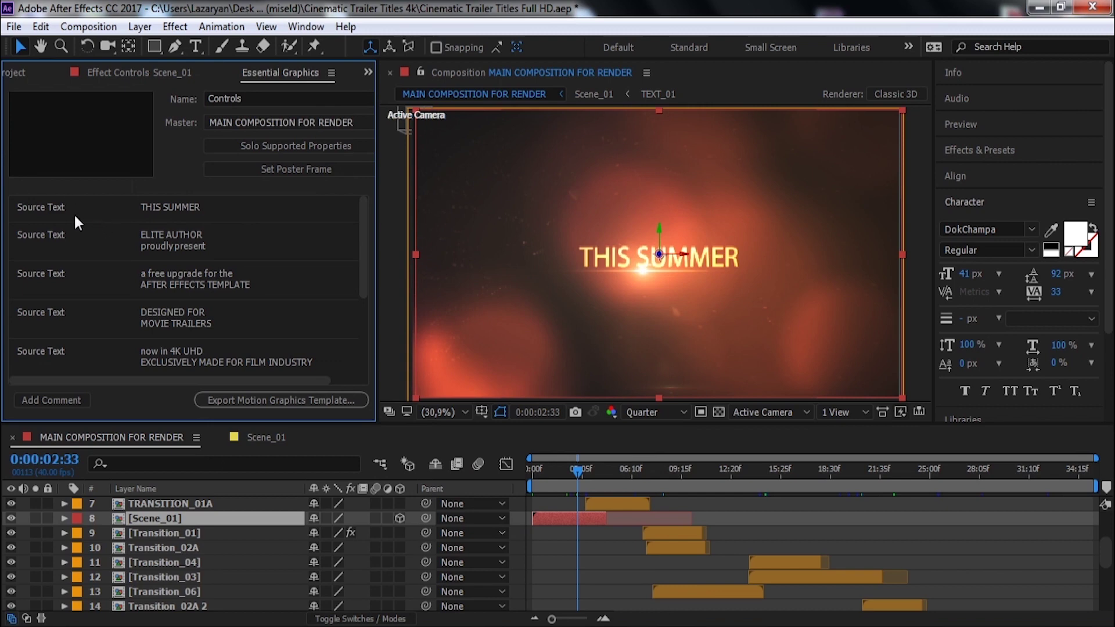
pyautogui.moveTo(363, 244); pyautogui.dragTo(366, 211)
# Replace the first Source Text THIS SUMMER with COMING SOON
pyautogui.click(182, 207)
pyautogui.hotkey('ctrl', 'shift', 'Left')
pyautogui.hotkey('ctrl', 'shift', 'Left')
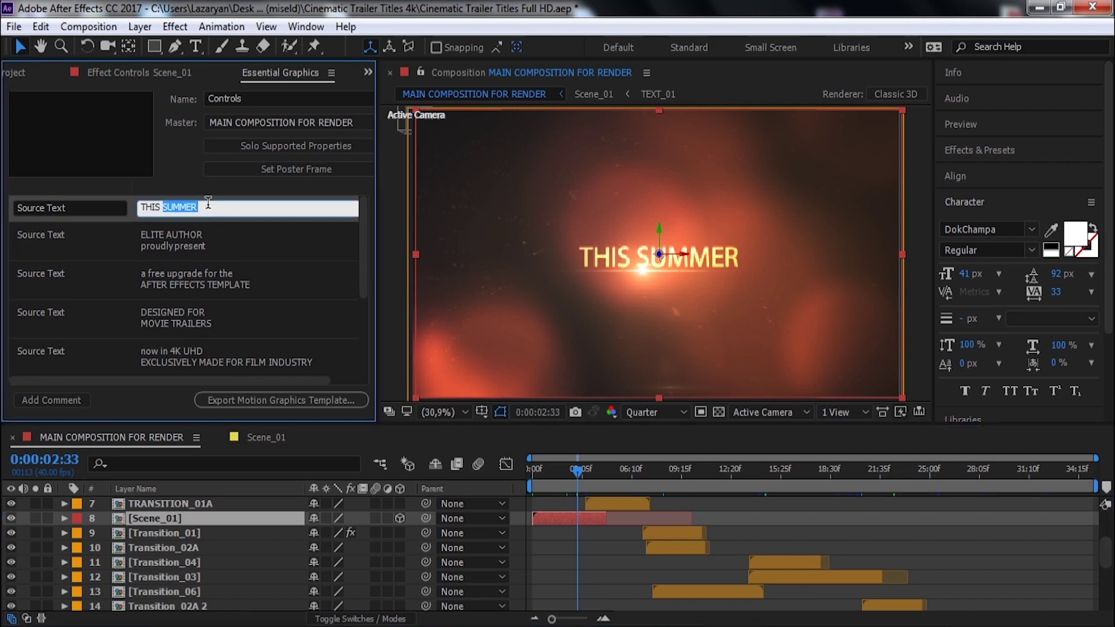
pyautogui.write('COMING SOON')
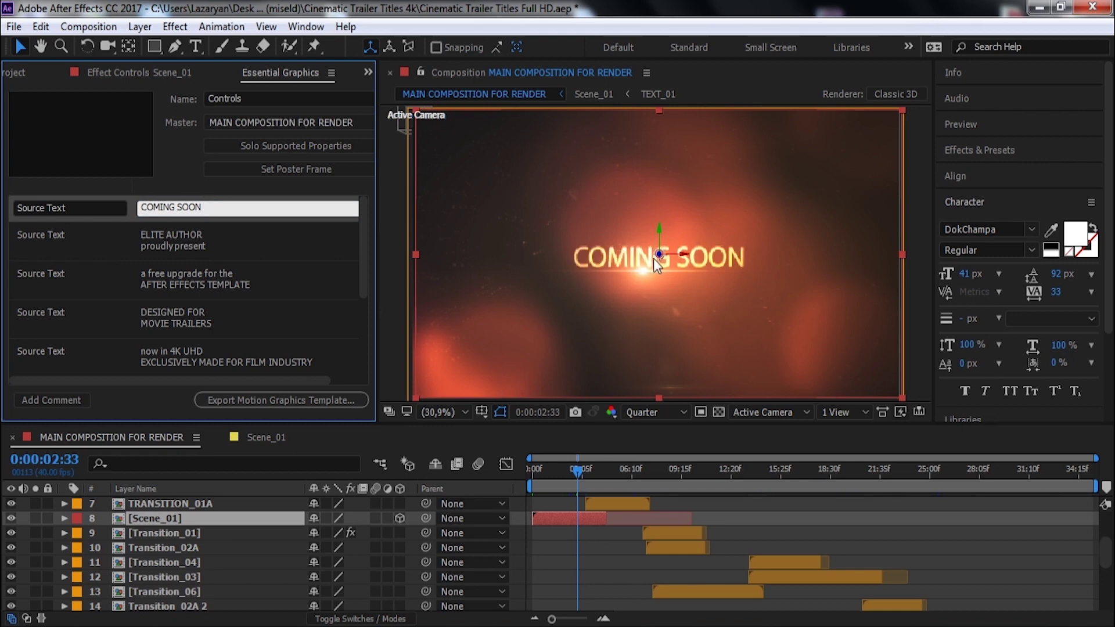
pyautogui.moveTo(362, 261); pyautogui.dragTo(364, 354)
pyautogui.click(156, 308)
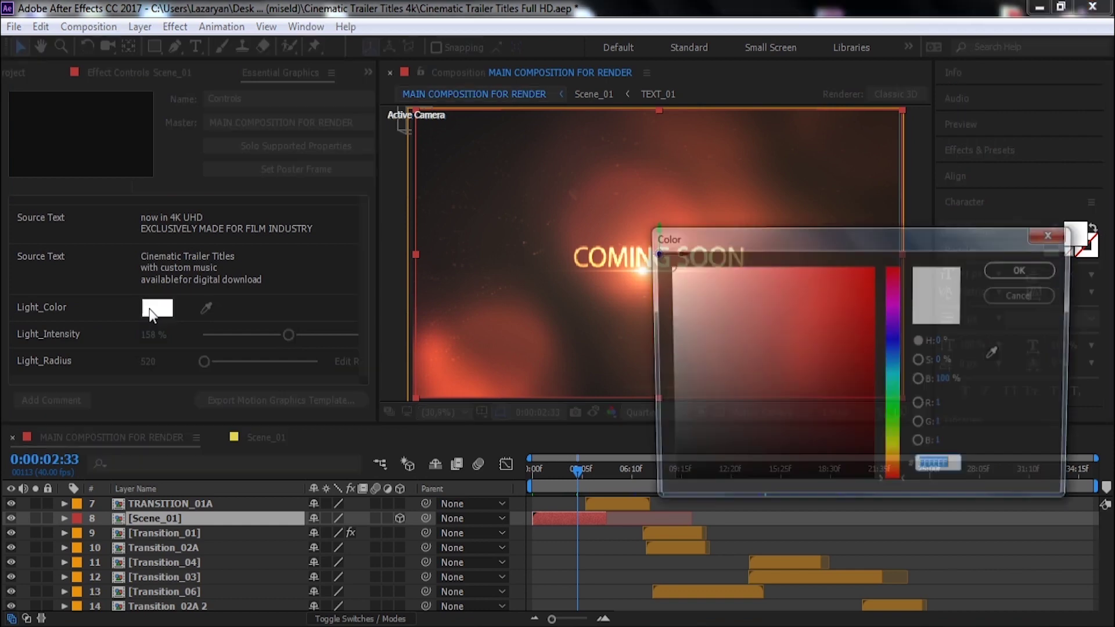
pyautogui.click(897, 412)
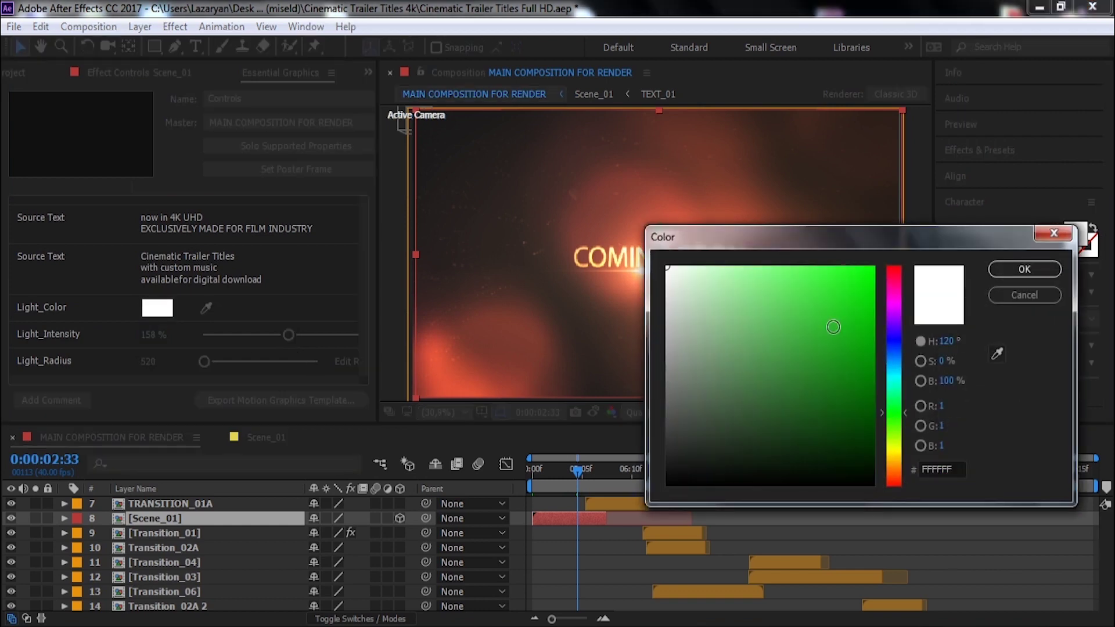
pyautogui.moveTo(833, 327); pyautogui.dragTo(913, 242)
pyautogui.moveTo(827, 239); pyautogui.dragTo(867, 284)
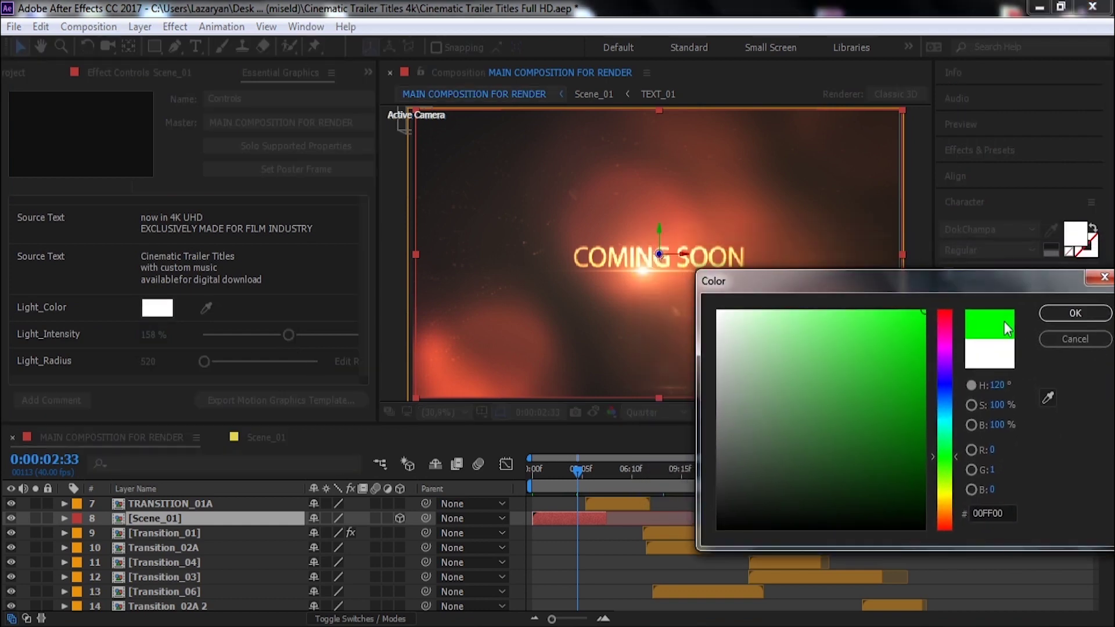
pyautogui.click(1080, 314)
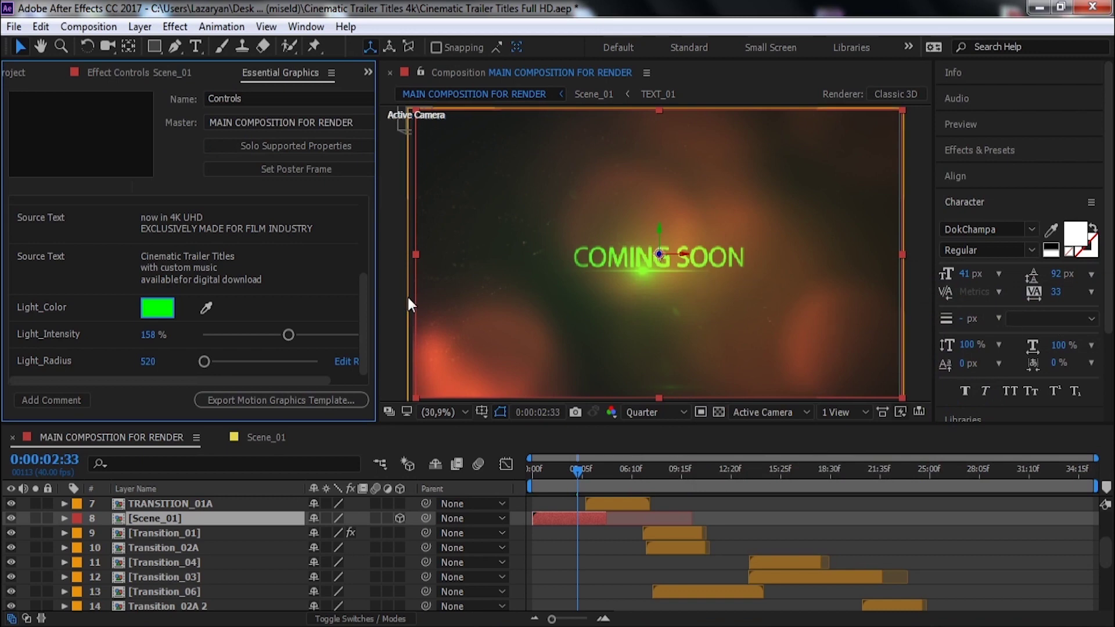
pyautogui.hotkey('ctrl', 'z')
pyautogui.moveTo(283, 333); pyautogui.dragTo(284, 333)
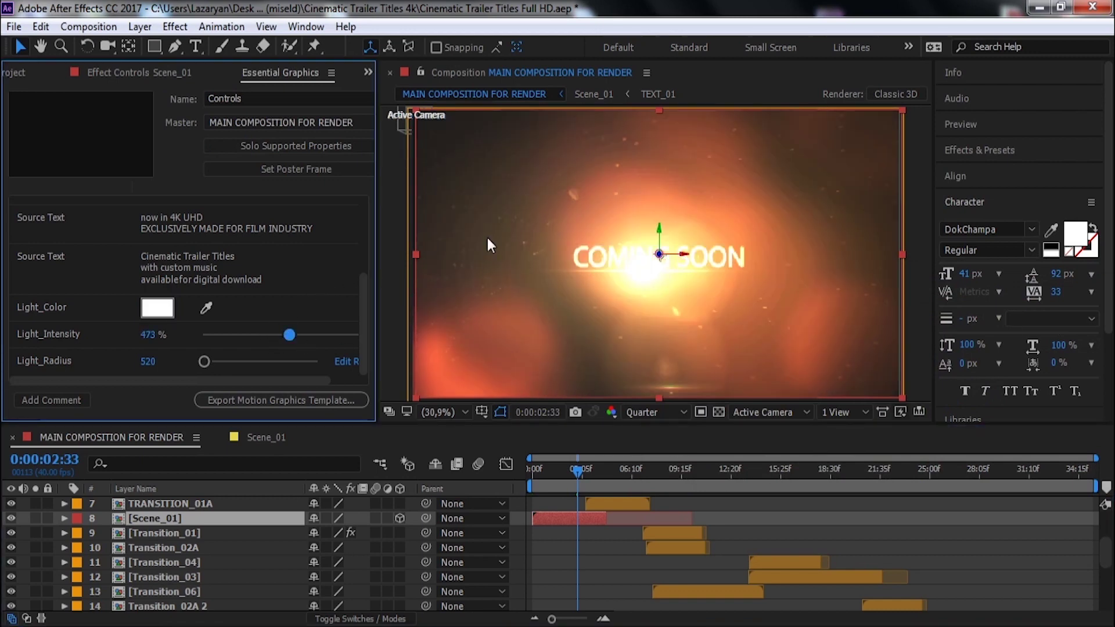
pyautogui.hotkey('ctrl', 'z')
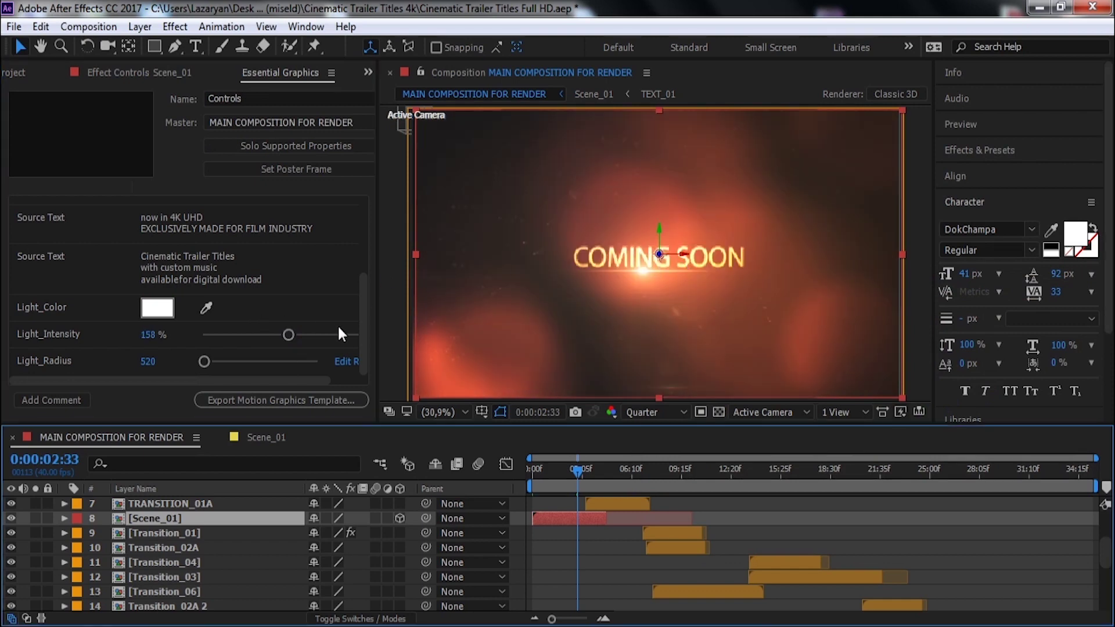
pyautogui.moveTo(365, 326); pyautogui.dragTo(365, 220)
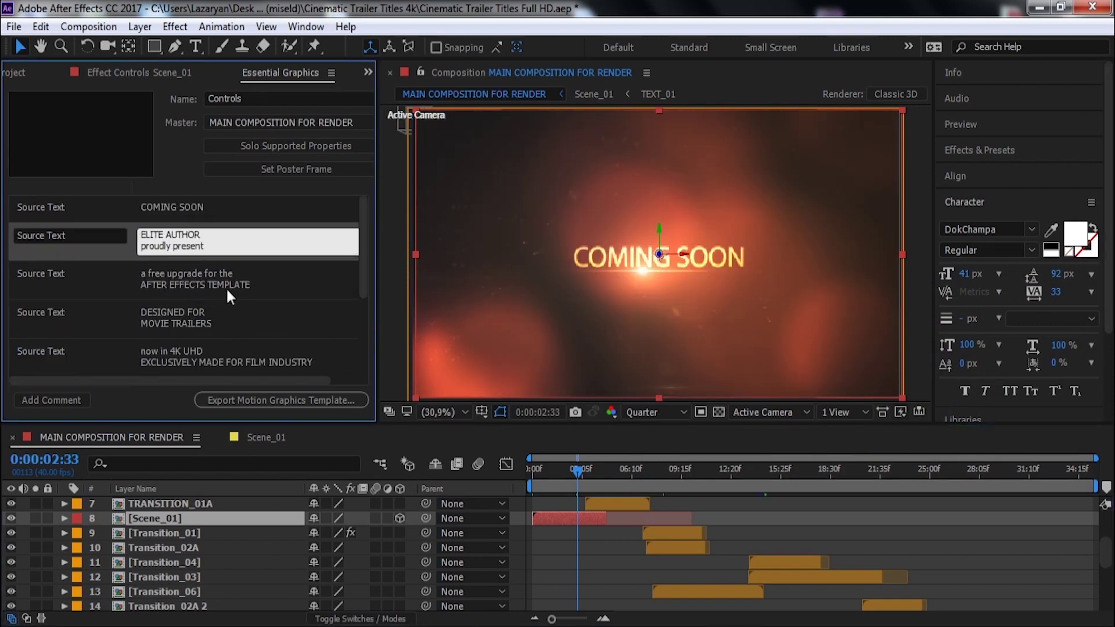
# Move the main composition's time to 6:01, where the ELITE AUTHOR title appears
pyautogui.click(25, 87)
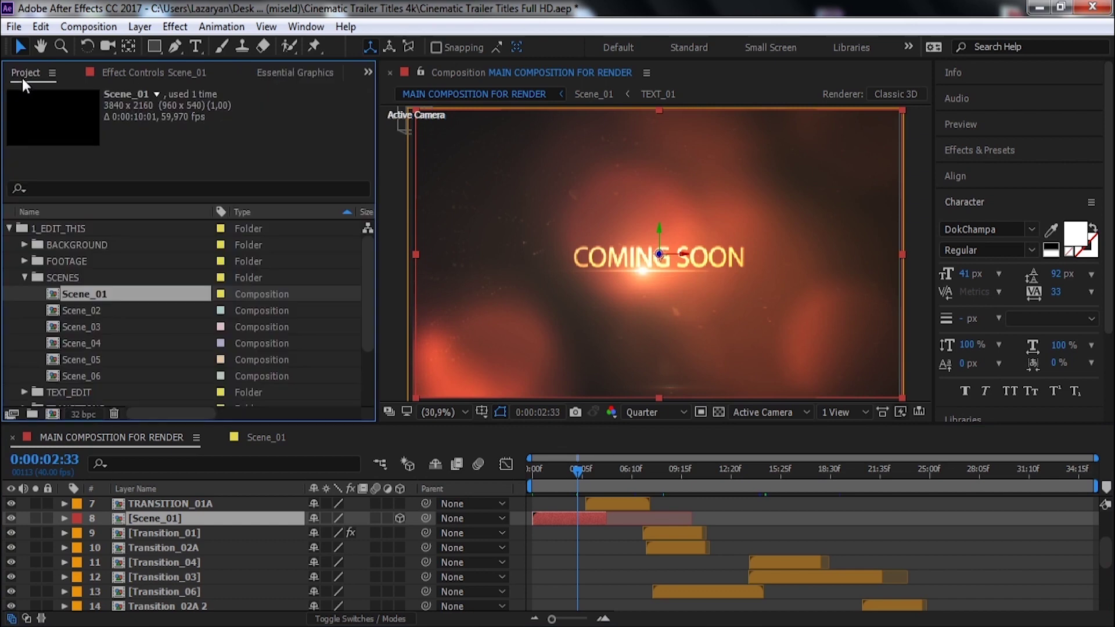
pyautogui.click(75, 327)
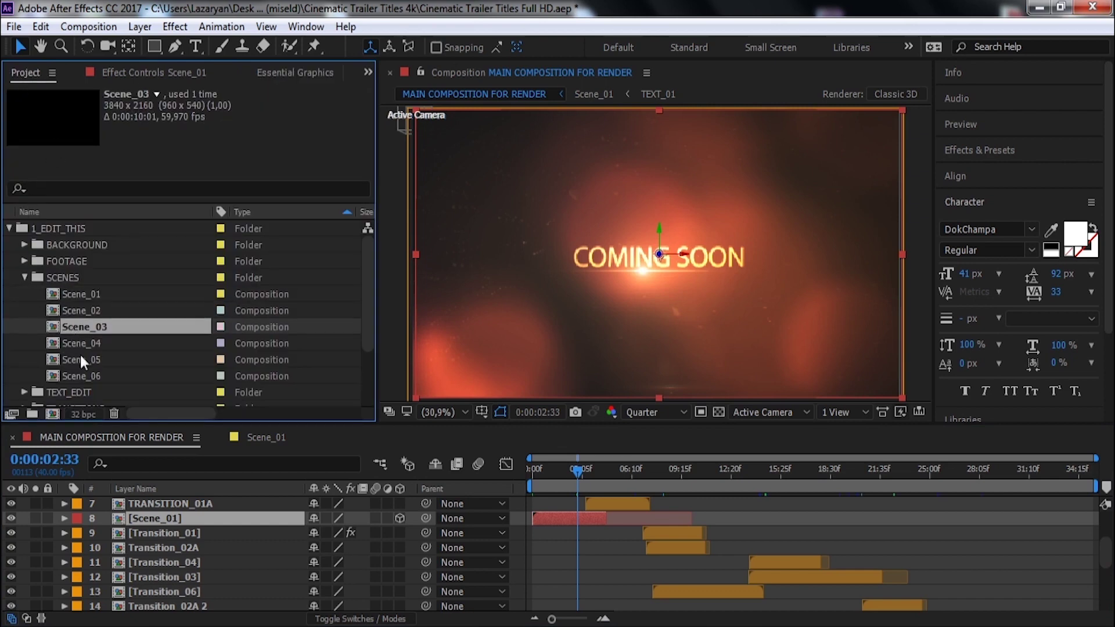
pyautogui.click(743, 540)
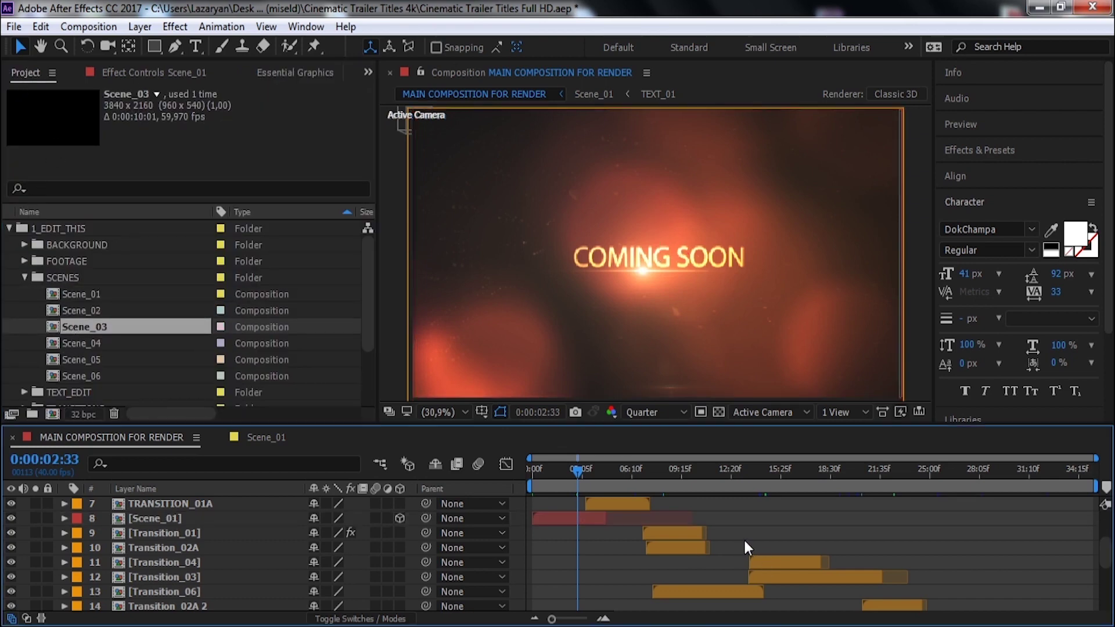
pyautogui.click(551, 517)
pyautogui.scroll(-3, 619, 587)
pyautogui.click(619, 576)
pyautogui.click(626, 470)
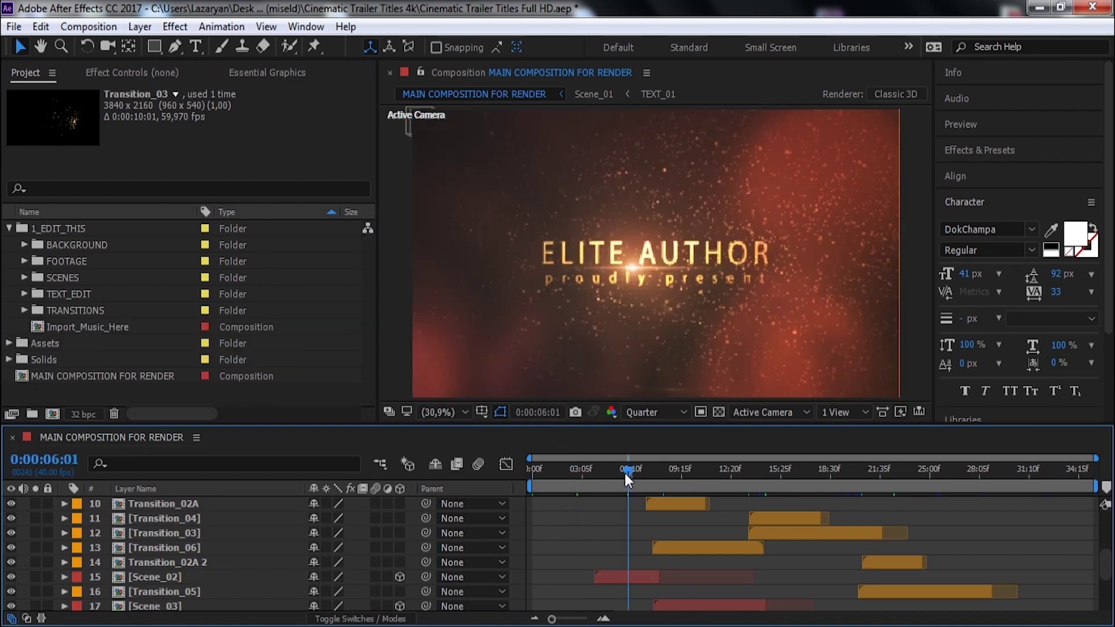
# Open Scene_02, then open its TEXT_02 composition
pyautogui.click(618, 576)
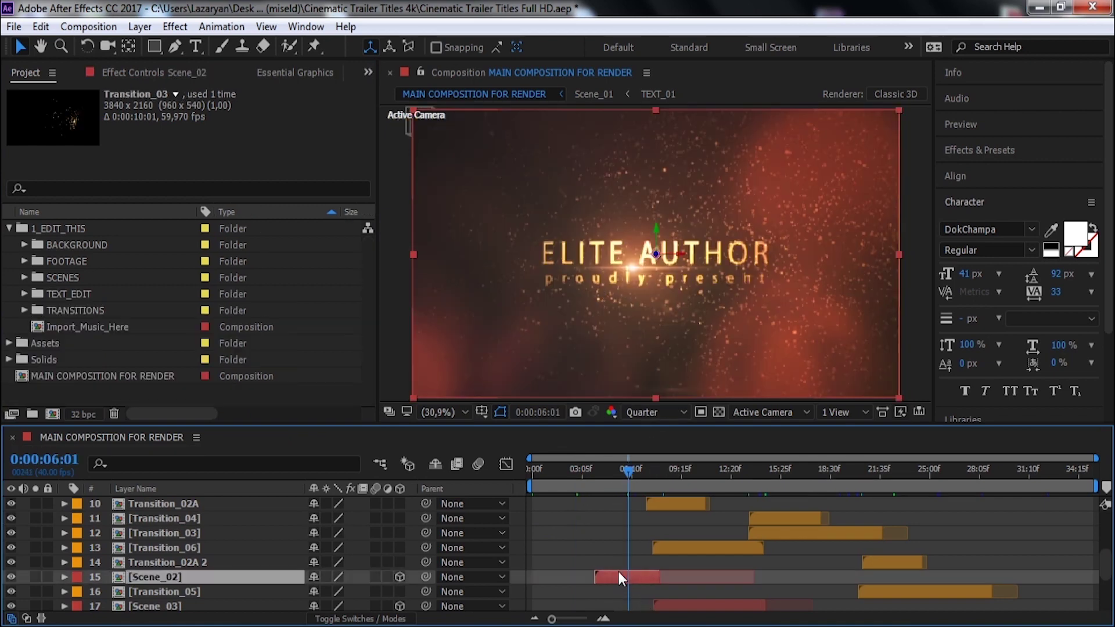
pyautogui.doubleClick(158, 577)
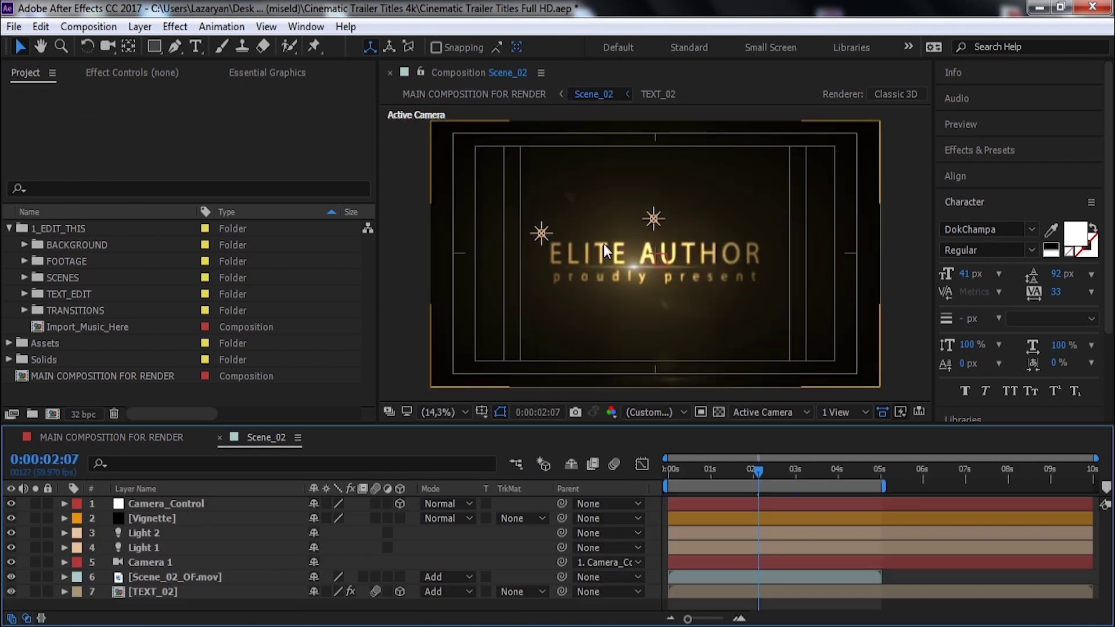
pyautogui.click(156, 592)
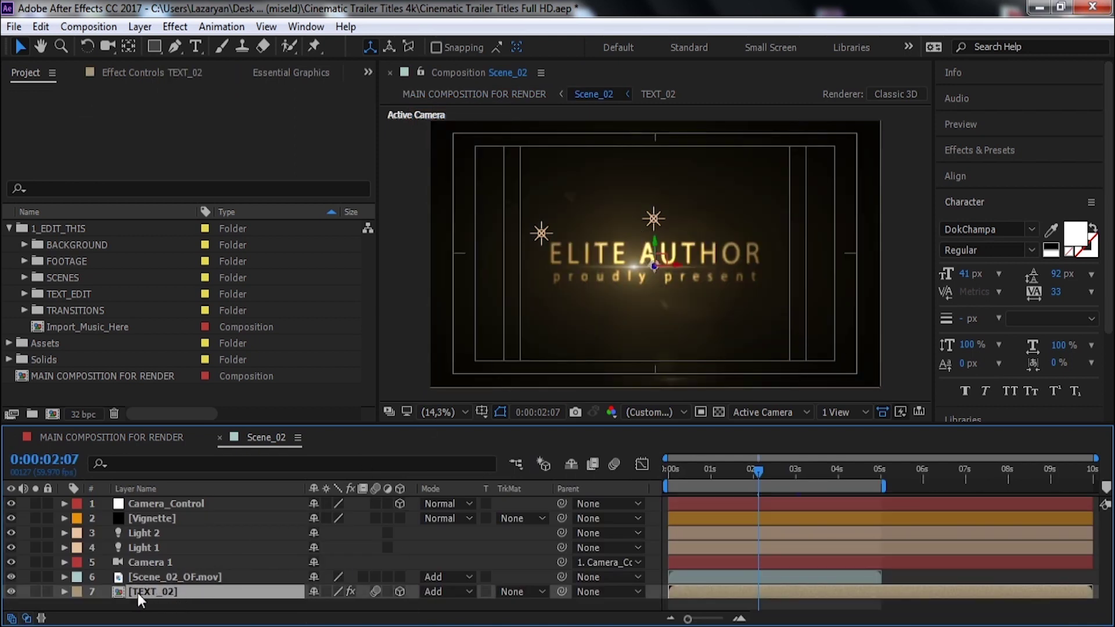
pyautogui.doubleClick(137, 592)
# Overwrite ELITE AUTHOR in TEXT_02 with the creator's name and return to the main comp
pyautogui.click(162, 503)
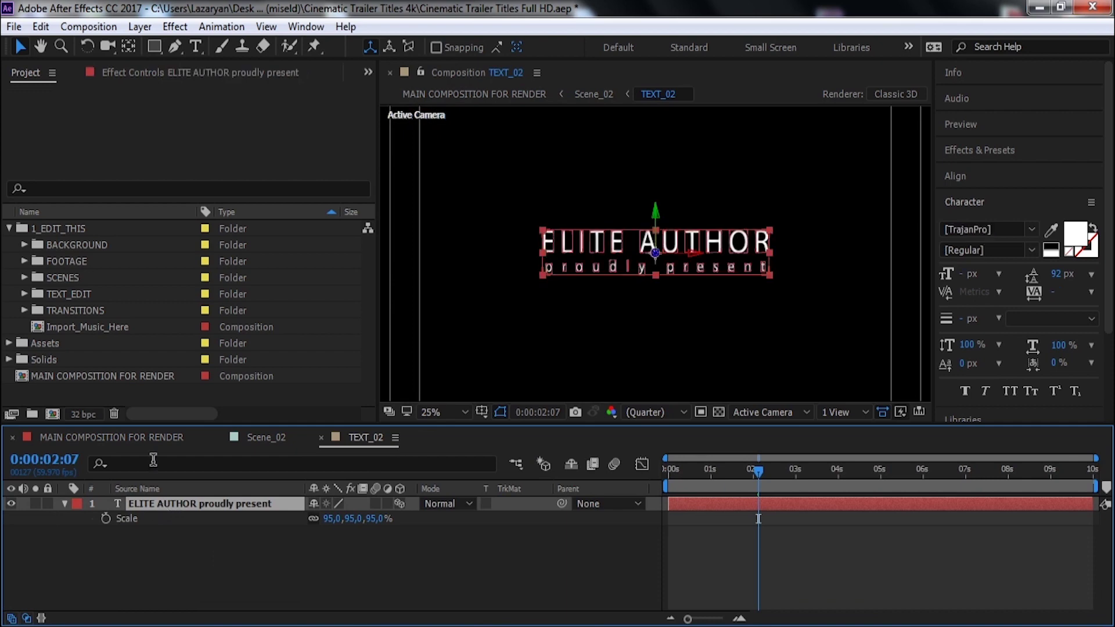
pyautogui.click(196, 48)
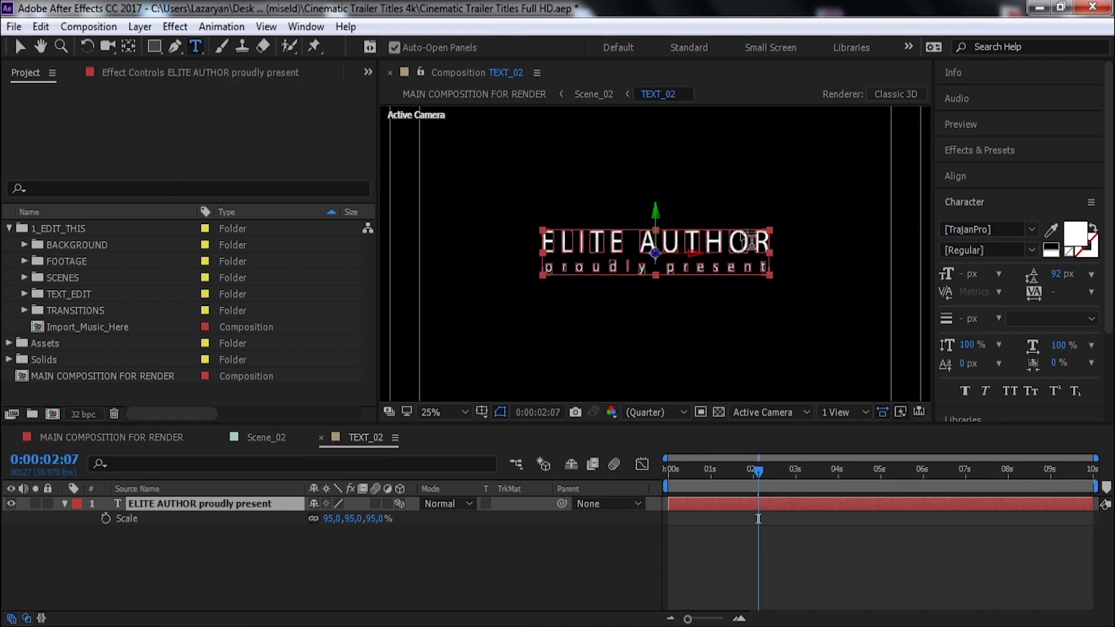
pyautogui.click(749, 240)
pyautogui.moveTo(769, 243); pyautogui.dragTo(541, 242)
pyautogui.write('LAZARYAN')
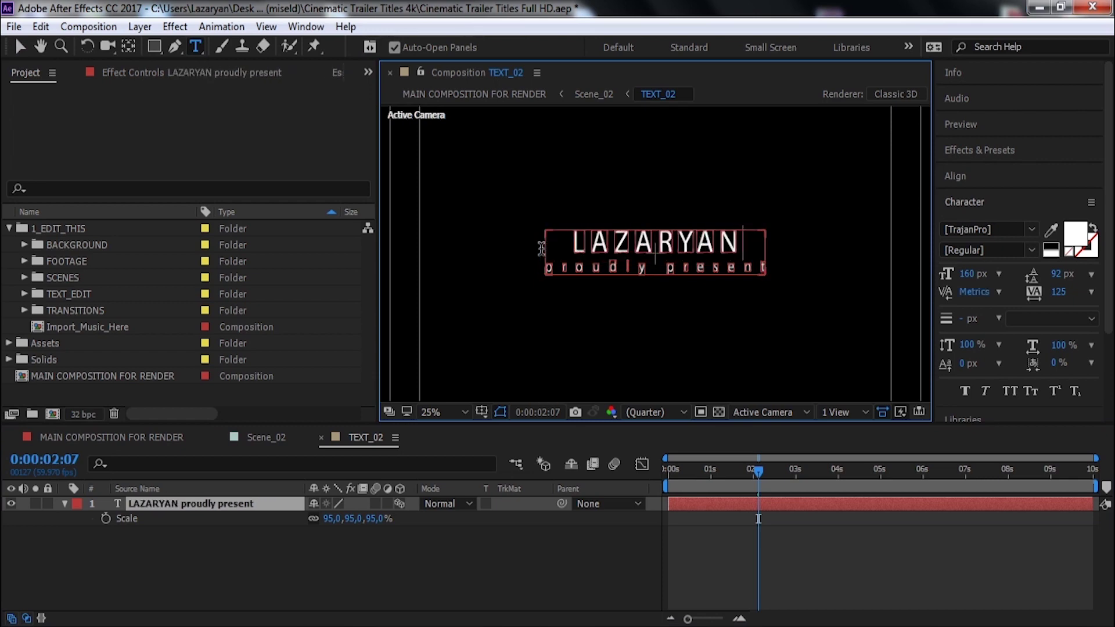
pyautogui.click(704, 573)
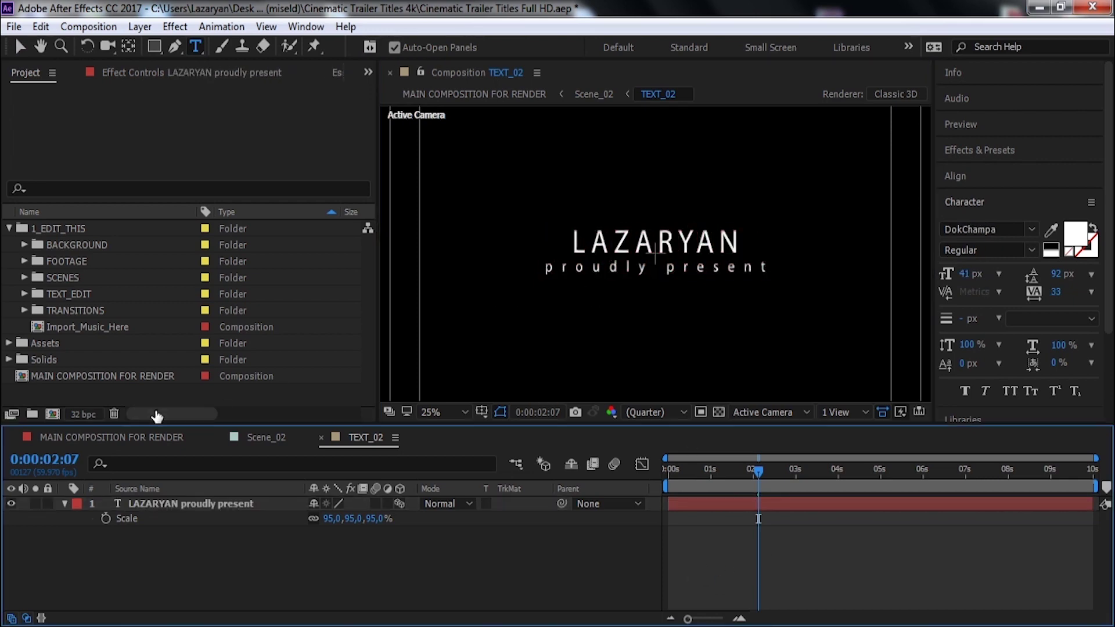
pyautogui.click(90, 440)
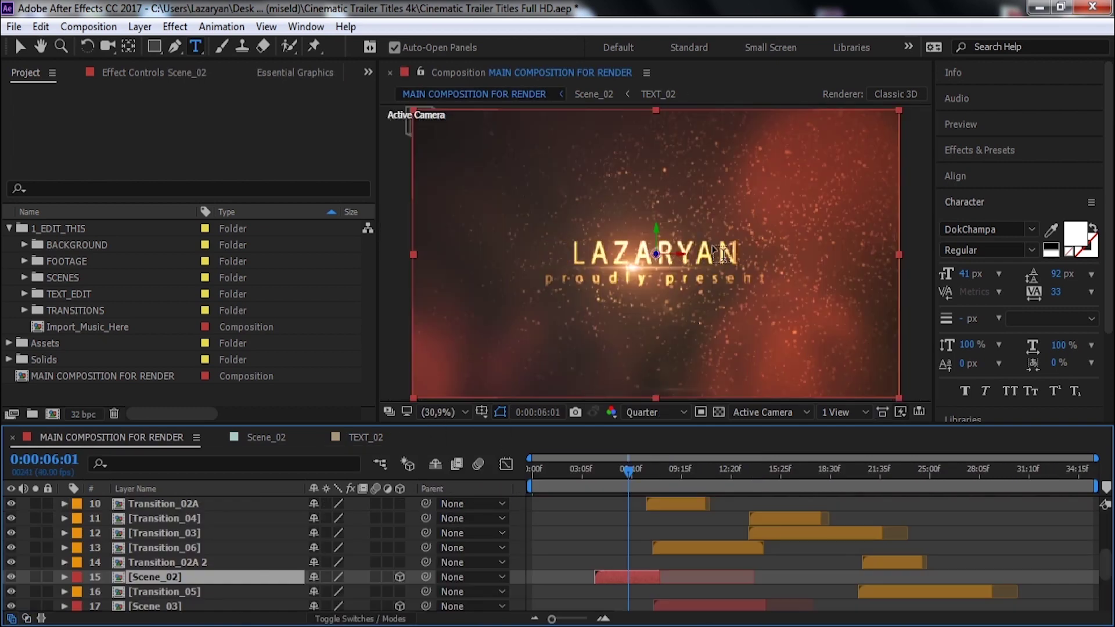
# Preview 17:31, then select Scene_05 and jump to 25:10 to see its footage placeholders
pyautogui.click(22, 47)
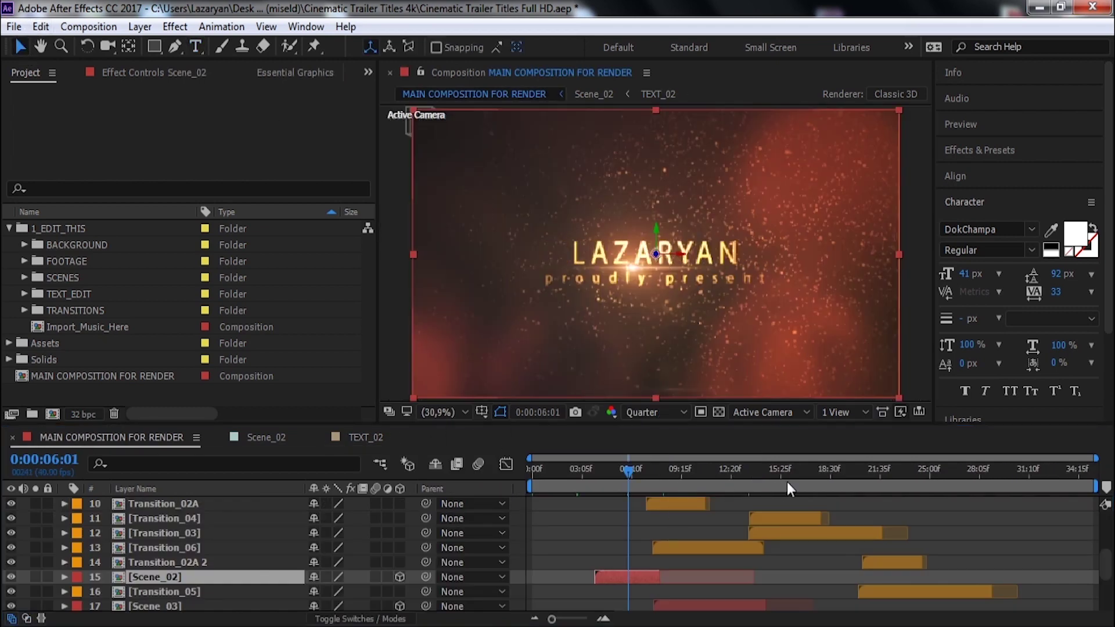
pyautogui.click(814, 472)
pyautogui.click(994, 532)
pyautogui.scroll(3, 993, 532)
pyautogui.scroll(-3, 929, 558)
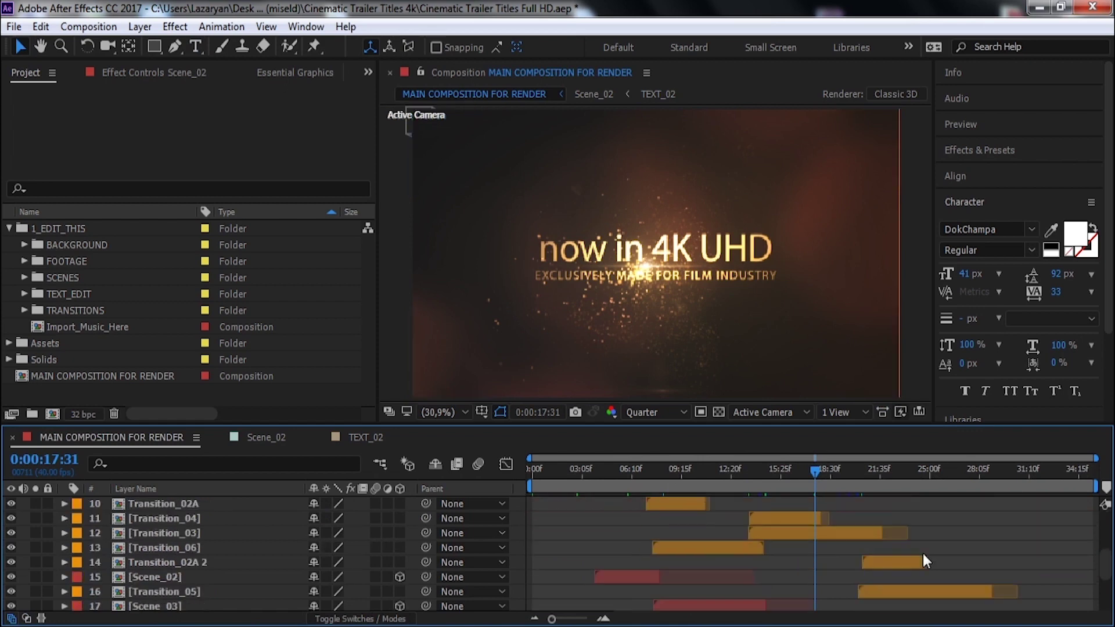
pyautogui.scroll(-2, 921, 561)
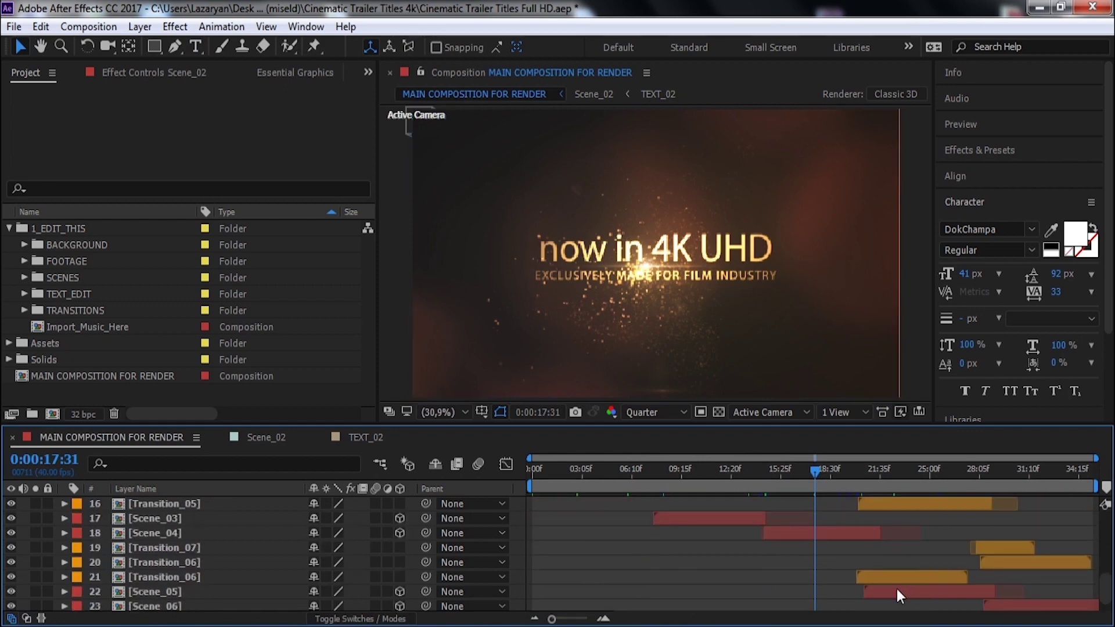
pyautogui.click(896, 592)
pyautogui.click(933, 472)
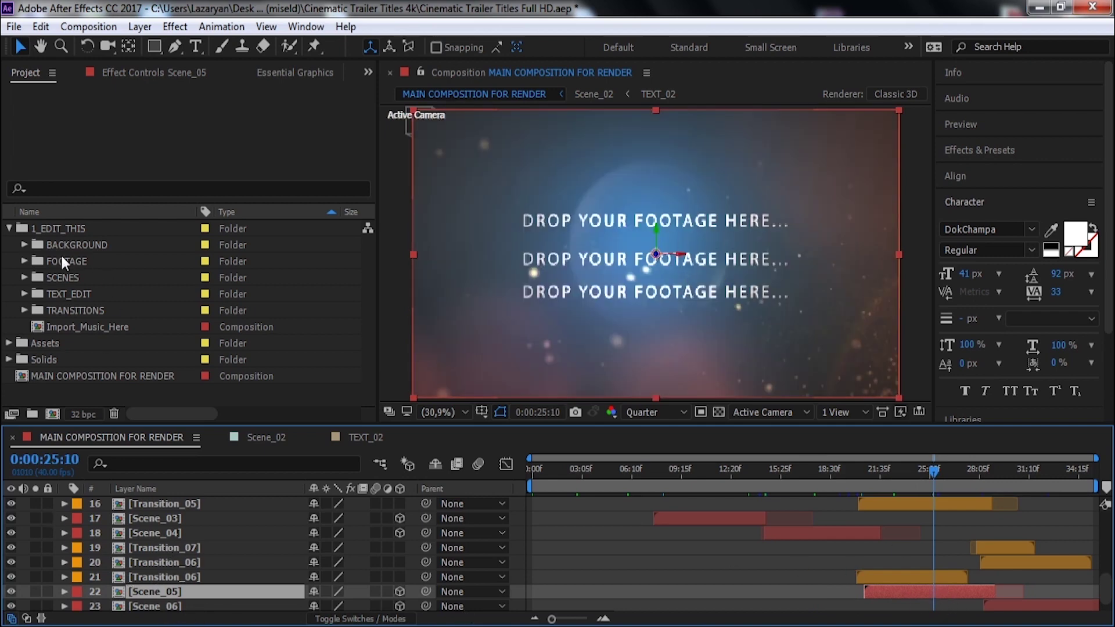
# Collapse 1_EDIT_THIS and import Cinematic Trailer Hit.mp3 and Money Heist Movie.mp4 together
pyautogui.click(8, 228)
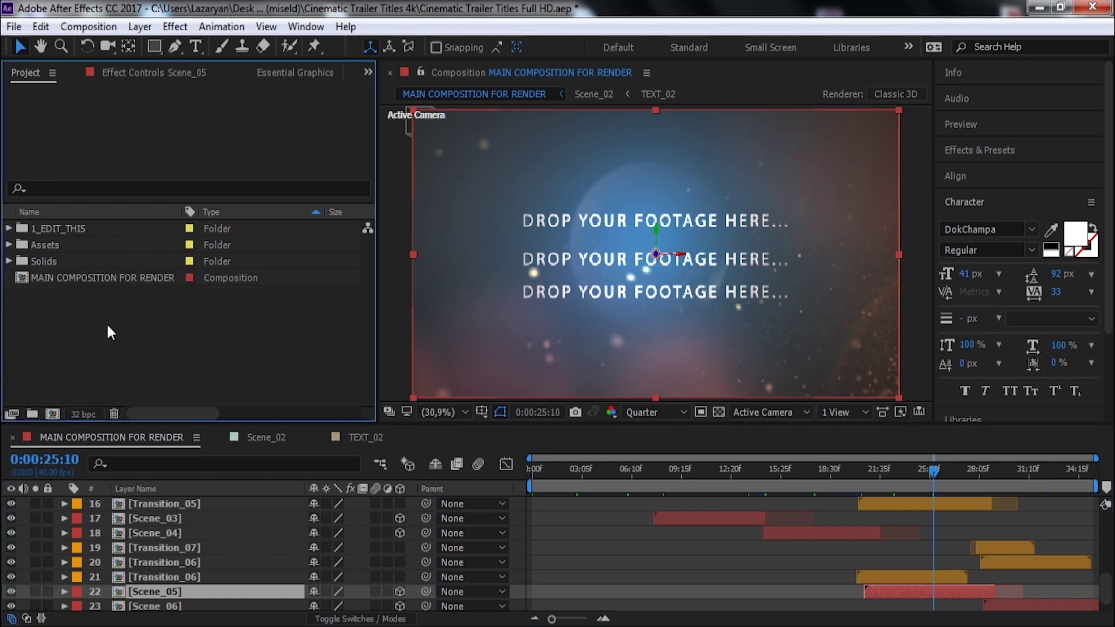
pyautogui.doubleClick(116, 327)
pyautogui.moveTo(250, 279); pyautogui.dragTo(206, 163)
pyautogui.click(430, 509)
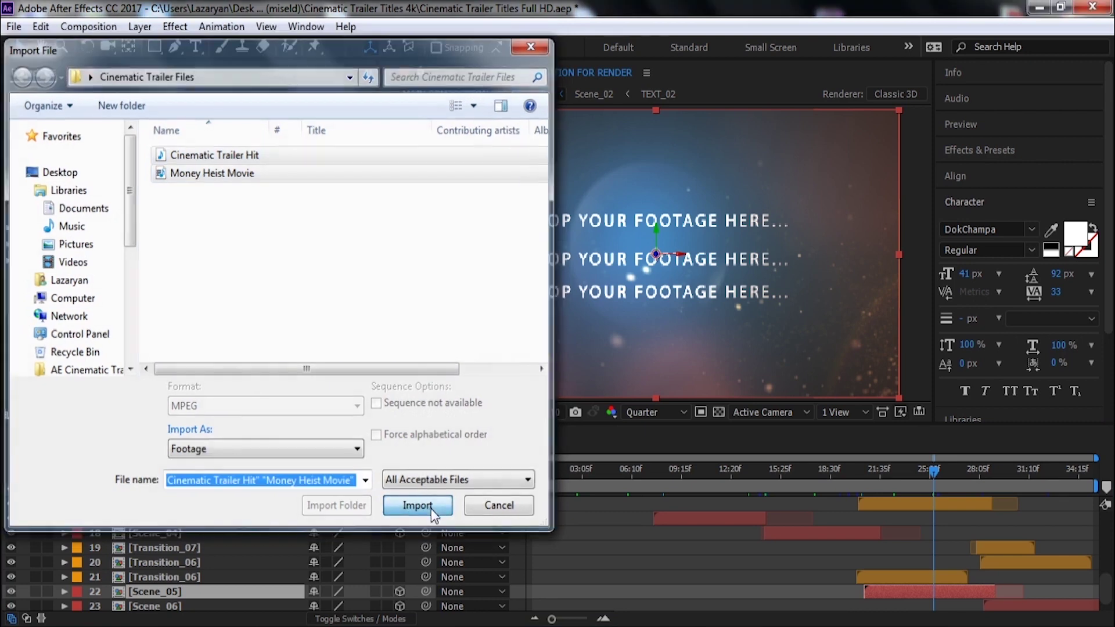
pyautogui.click(113, 346)
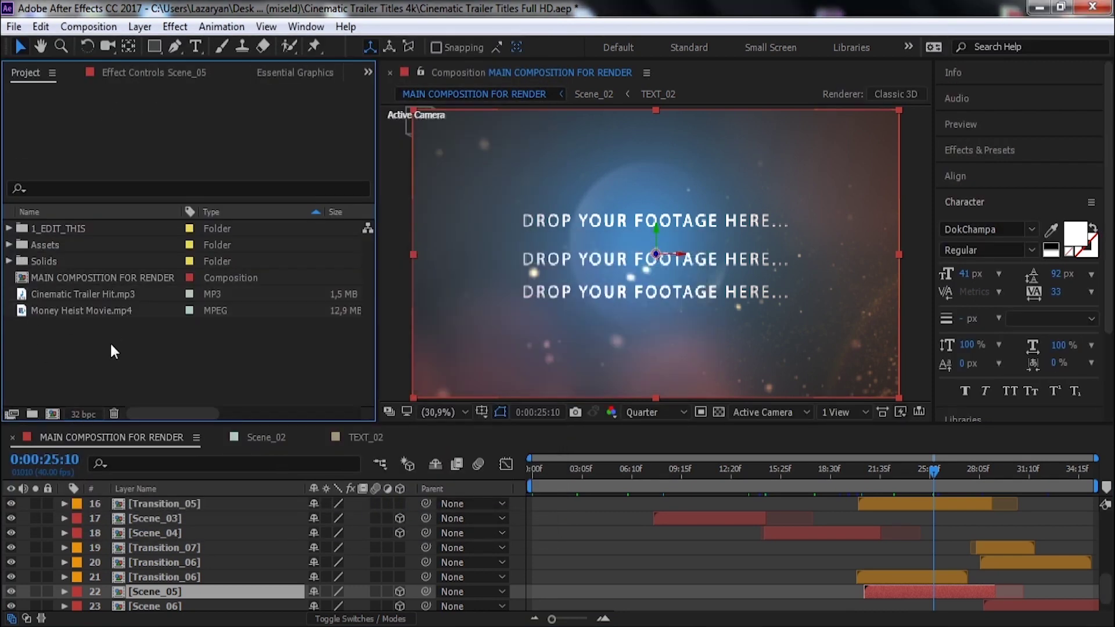
# Add Money Heist Movie.mp4 as the top layer inside Scene_05's FOOTAGE composition
pyautogui.doubleClick(136, 591)
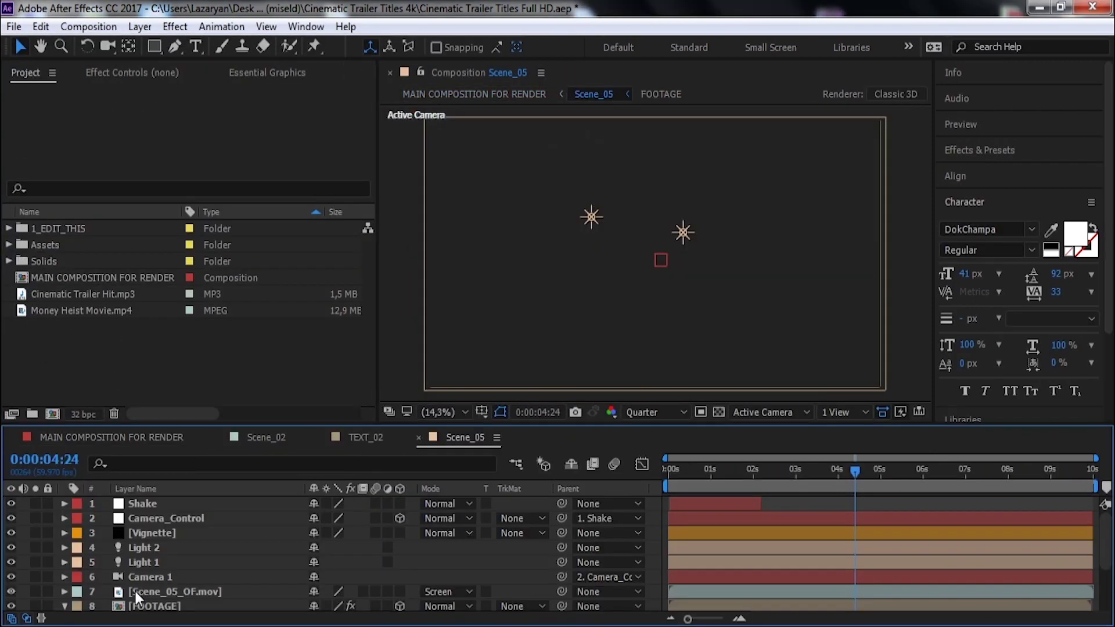
pyautogui.scroll(-5, 169, 507)
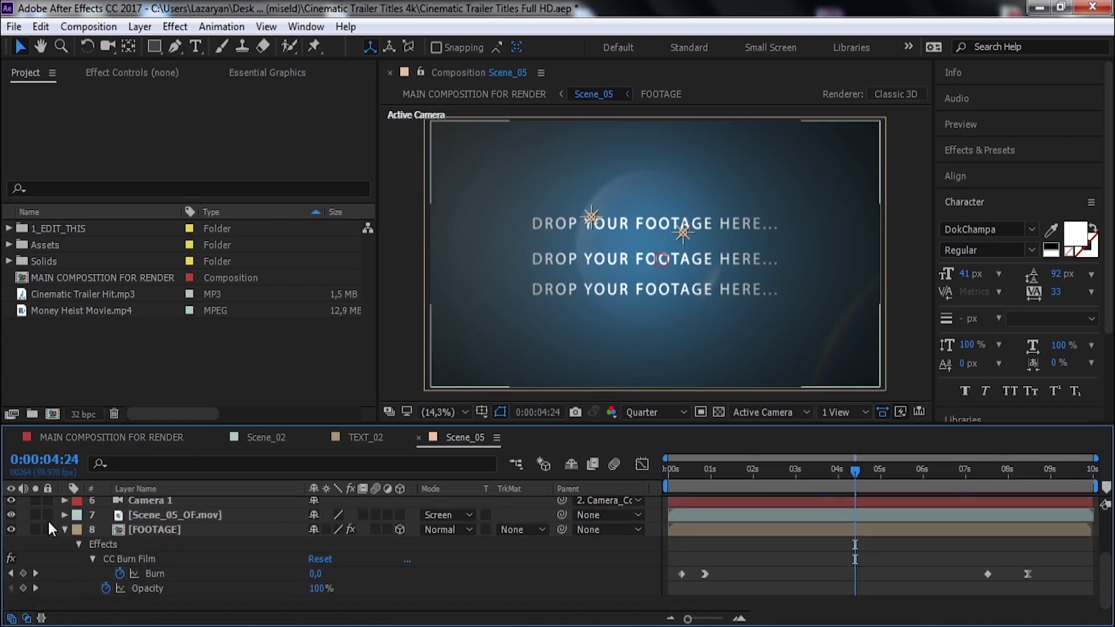
pyautogui.click(63, 528)
pyautogui.click(148, 604)
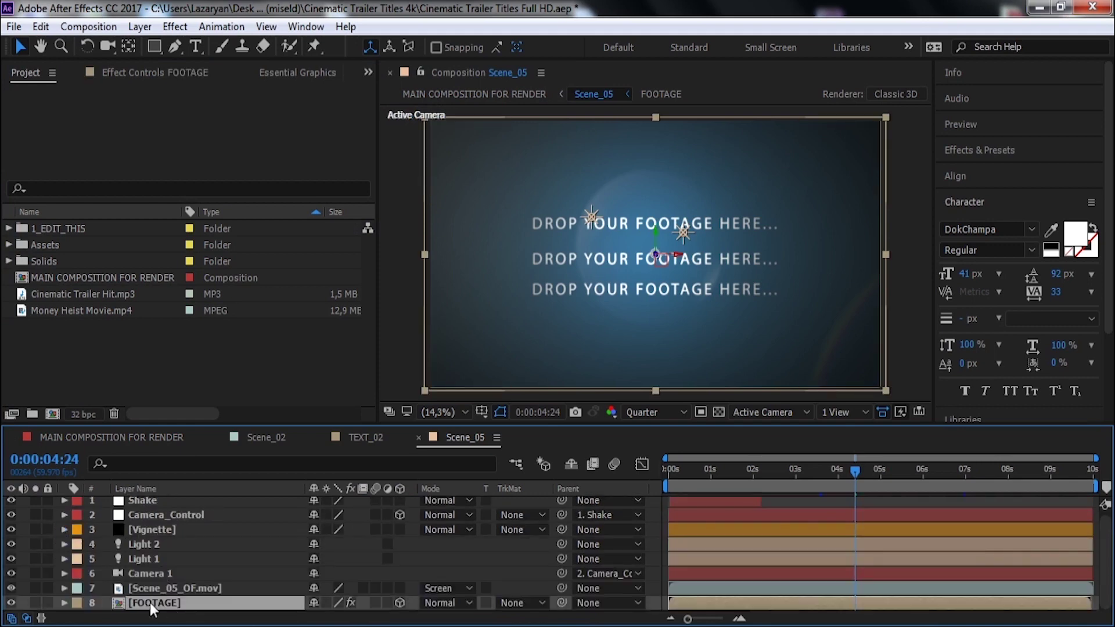
pyautogui.doubleClick(145, 602)
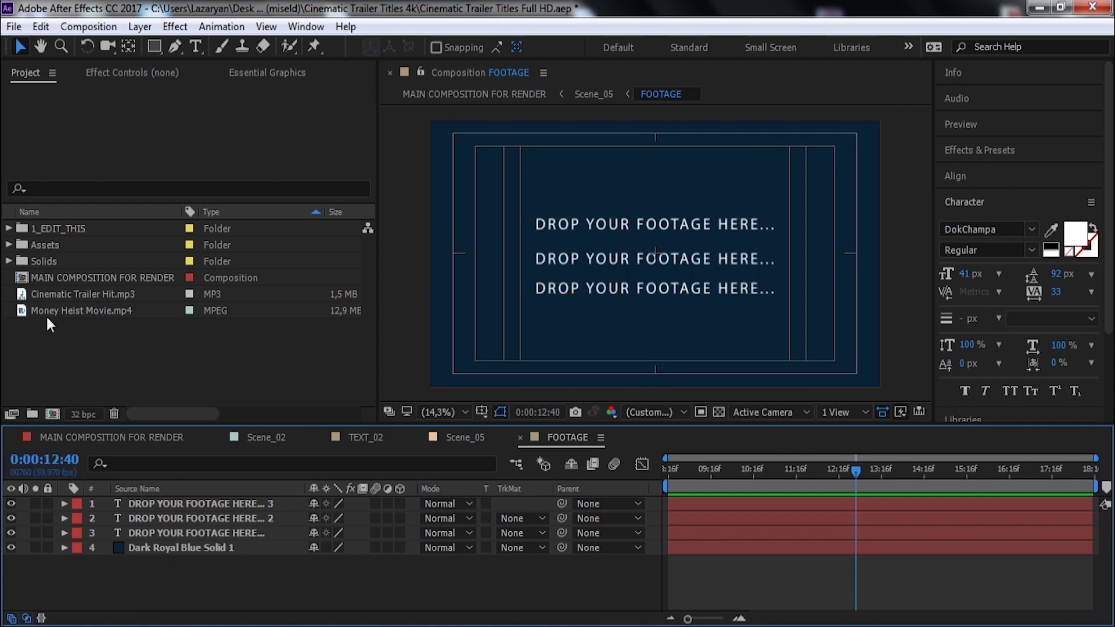
pyautogui.moveTo(49, 311); pyautogui.dragTo(197, 503)
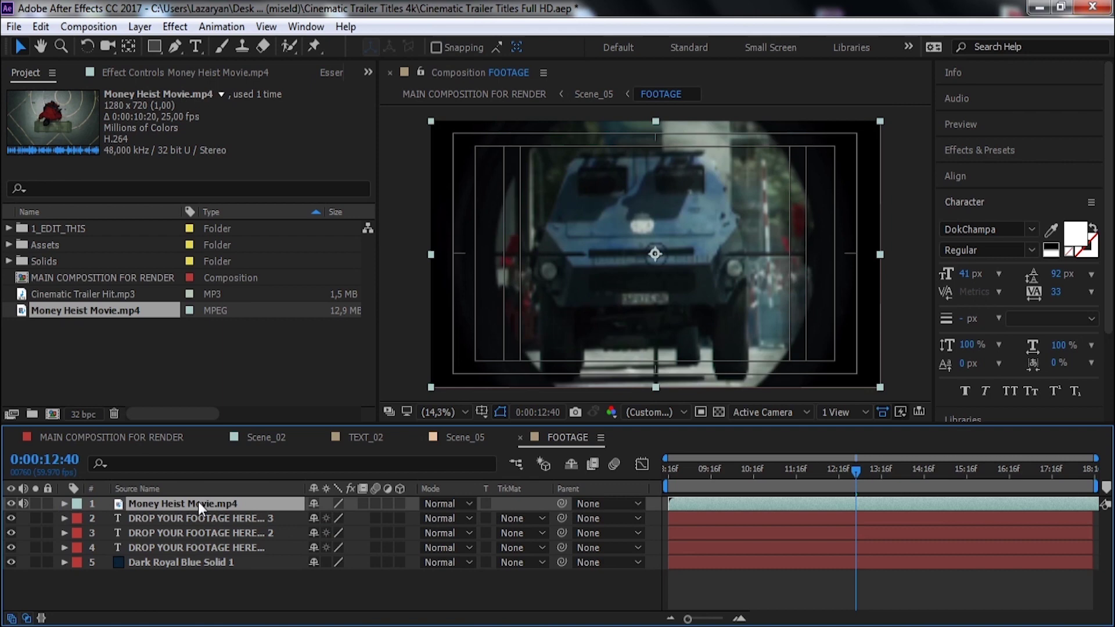
pyautogui.click(215, 393)
# Back in the main render composition, collapse Scene_05 and select the Import_Music_Here layer
pyautogui.click(119, 439)
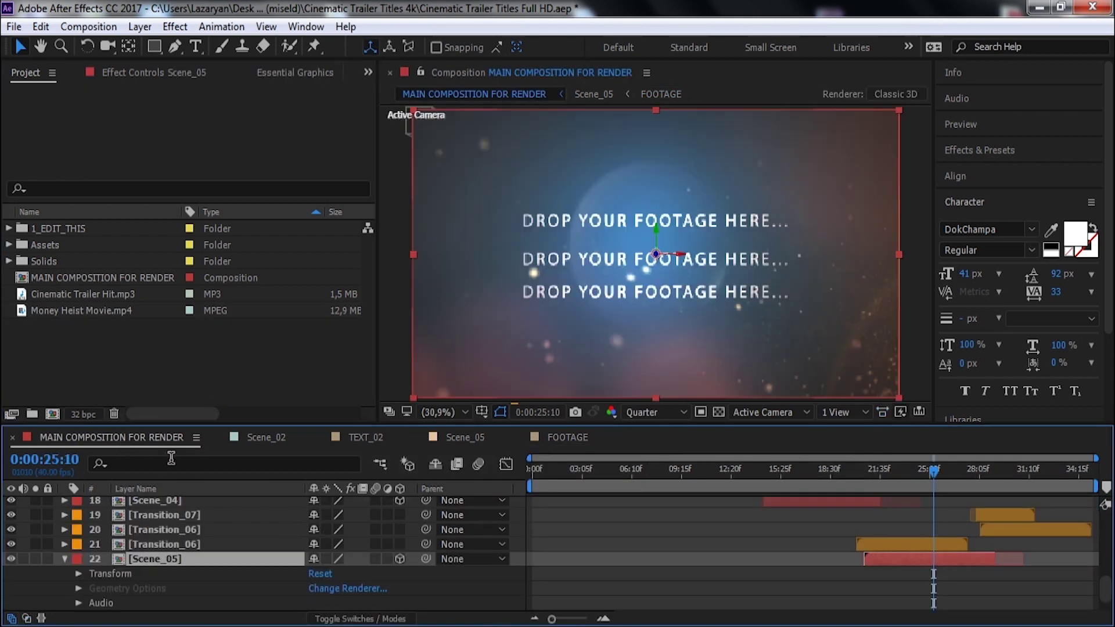
pyautogui.click(64, 559)
pyautogui.scroll(6, 234, 574)
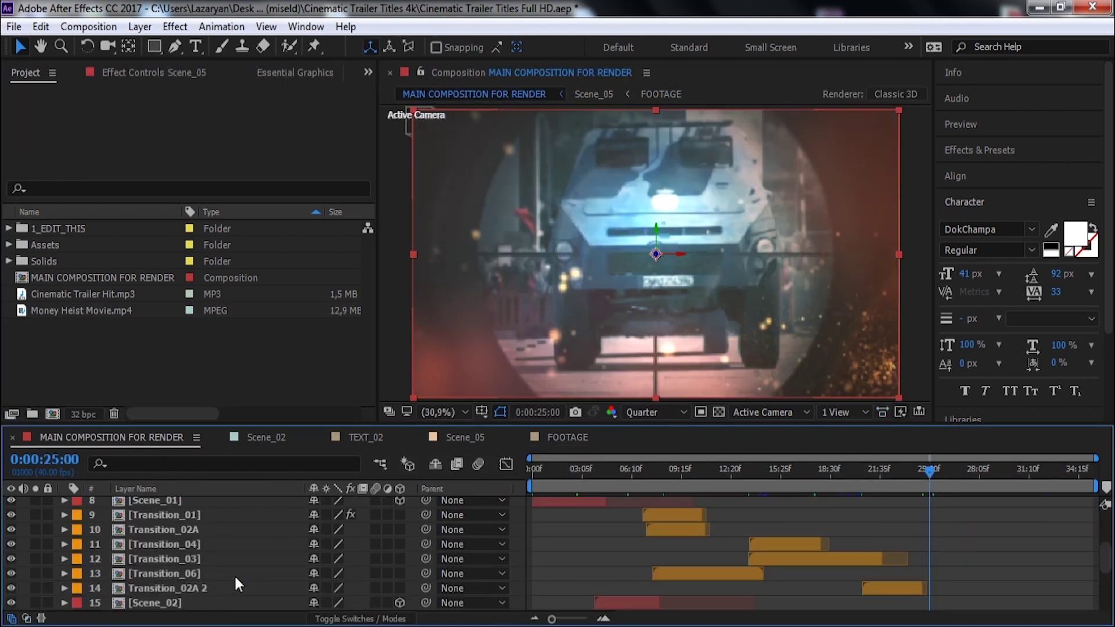
pyautogui.click(157, 505)
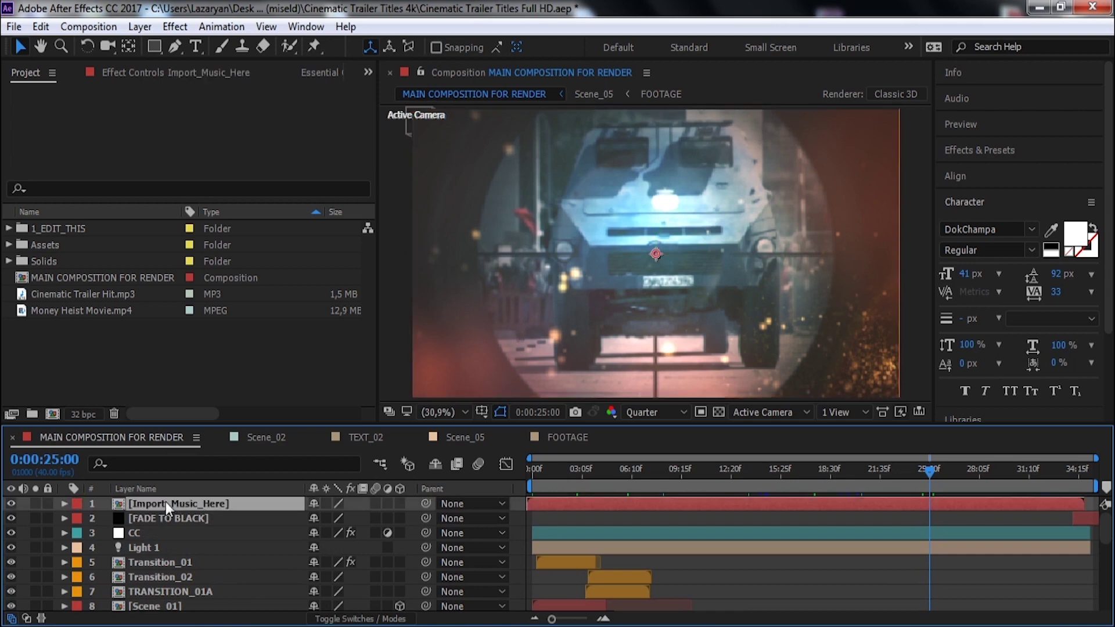
# Put Cinematic Trailer Hit.mp3 into Import_Music_Here, then return to the main composition's title frame
pyautogui.doubleClick(193, 502)
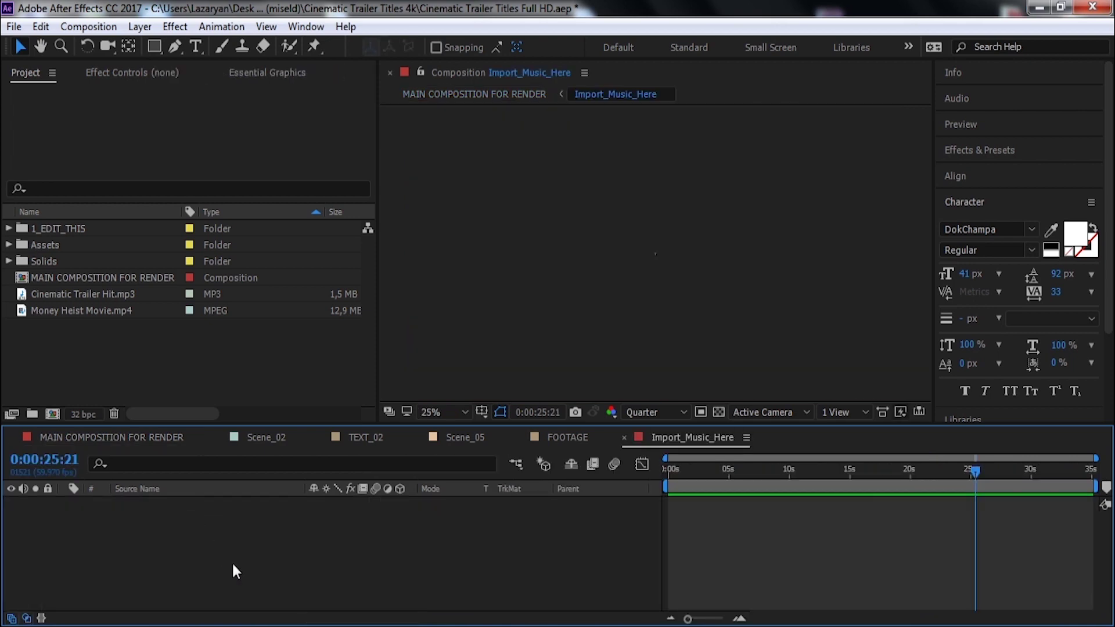
pyautogui.moveTo(81, 296); pyautogui.dragTo(198, 542)
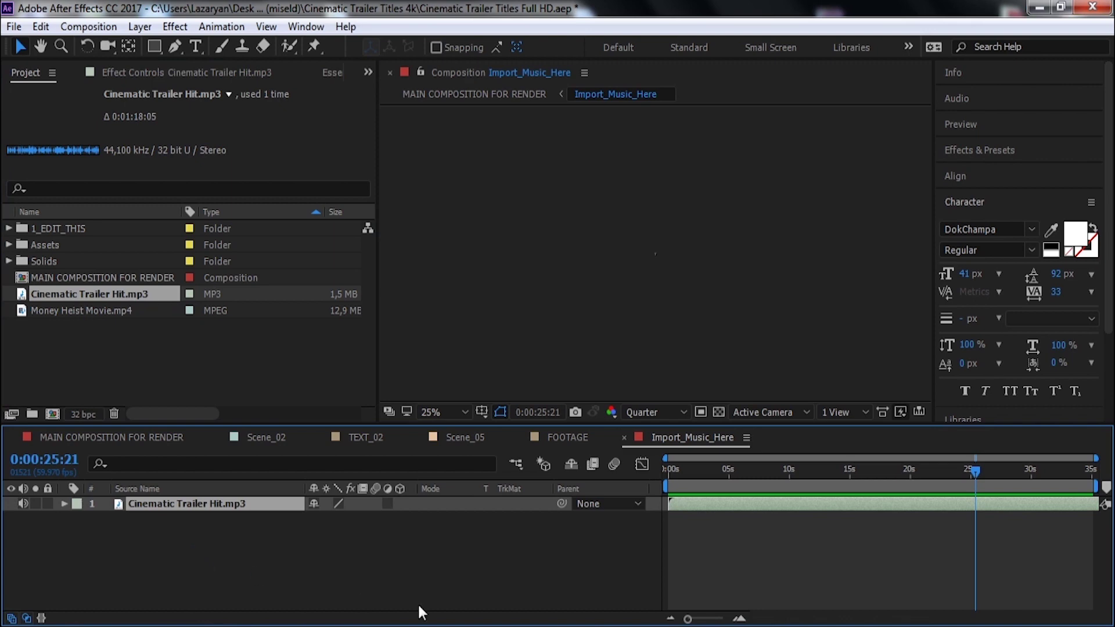
pyautogui.click(120, 438)
pyautogui.click(636, 469)
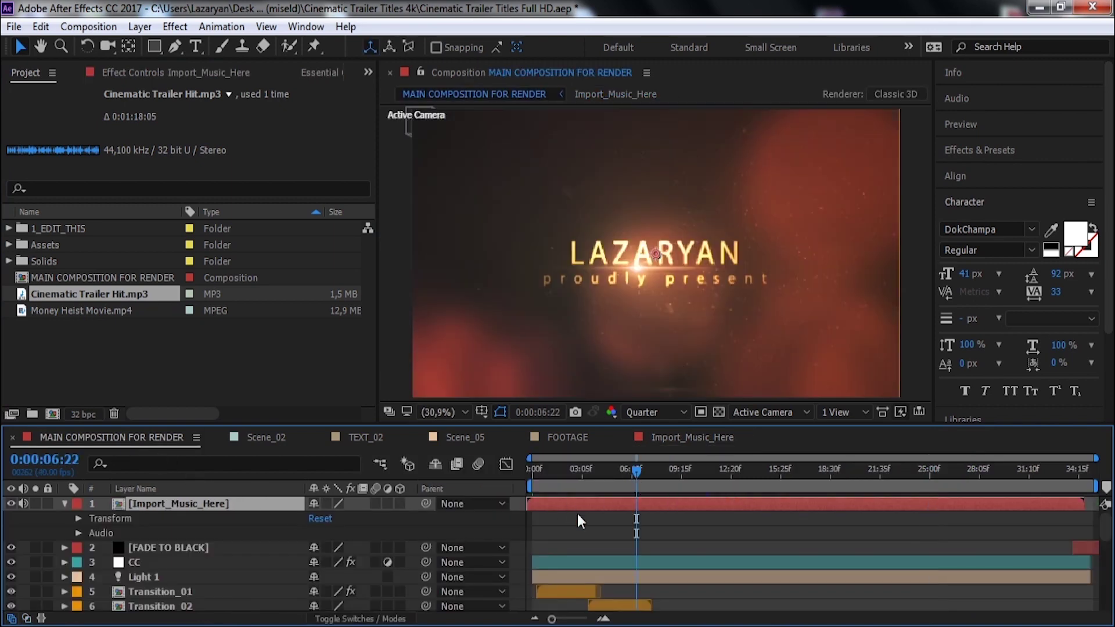
# On the CC layer's Curves, S-curve the RGB master, raise blue, and pull red down
pyautogui.click(146, 562)
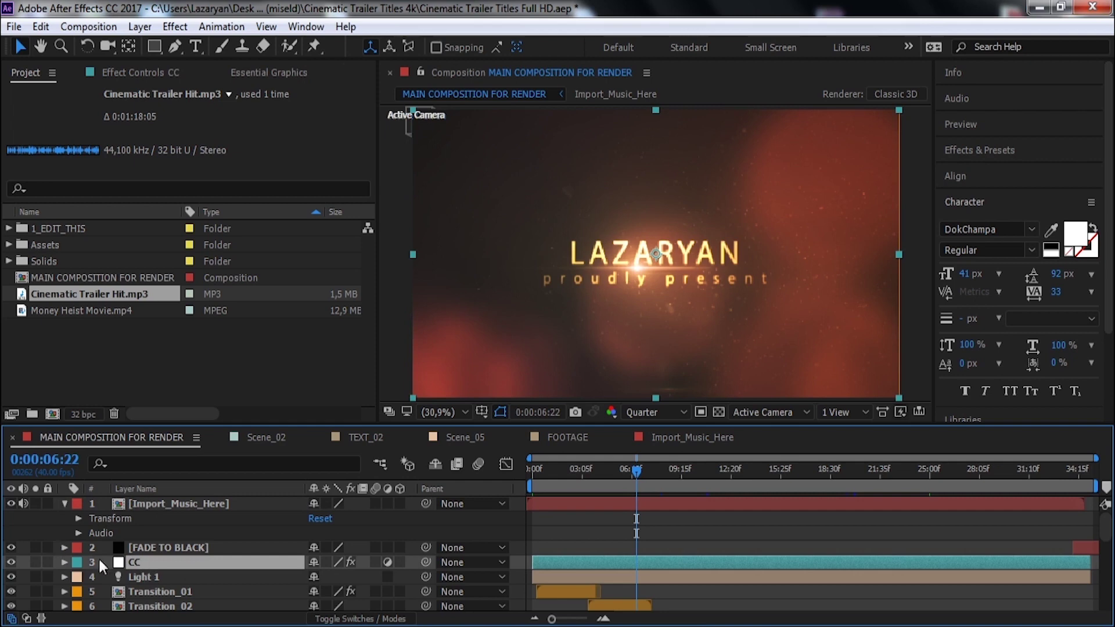
pyautogui.click(147, 74)
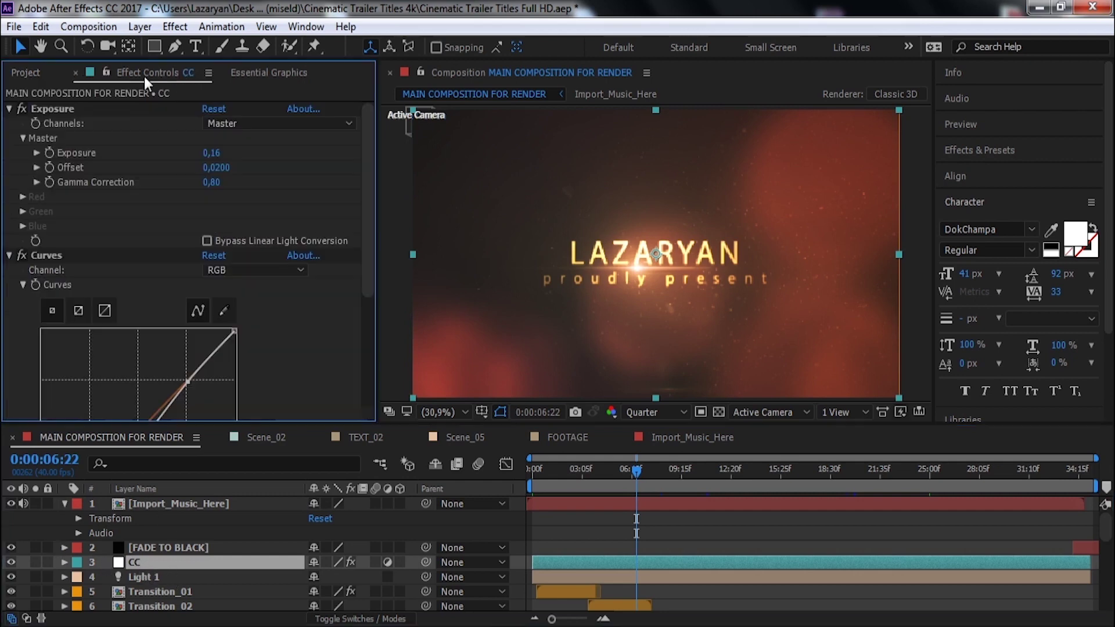
pyautogui.moveTo(365, 268); pyautogui.dragTo(378, 407)
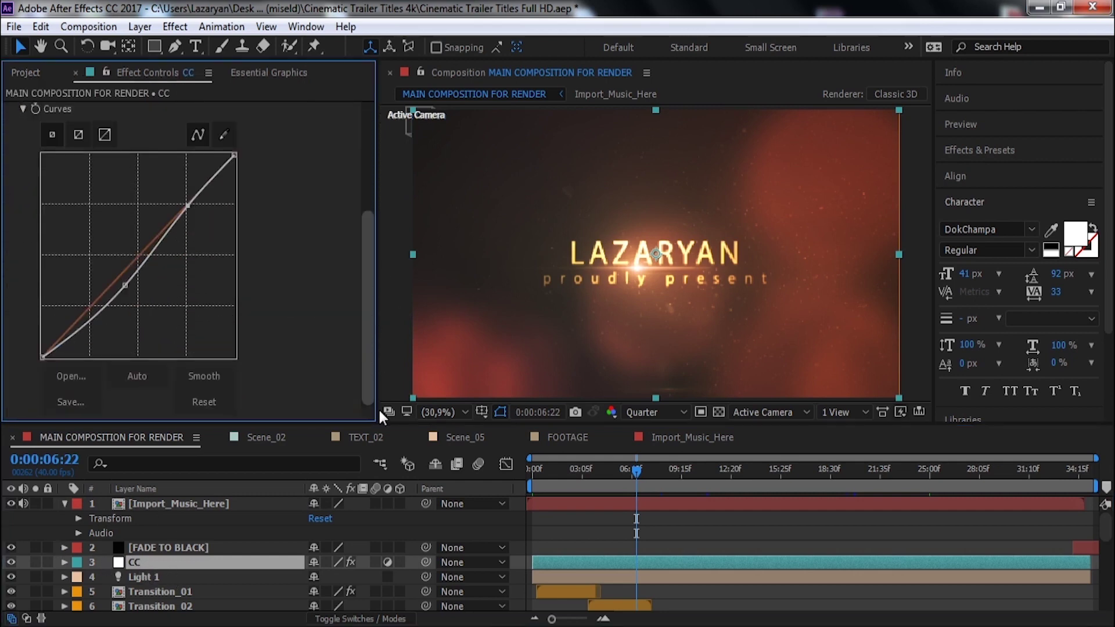
pyautogui.moveTo(127, 286); pyautogui.dragTo(132, 306)
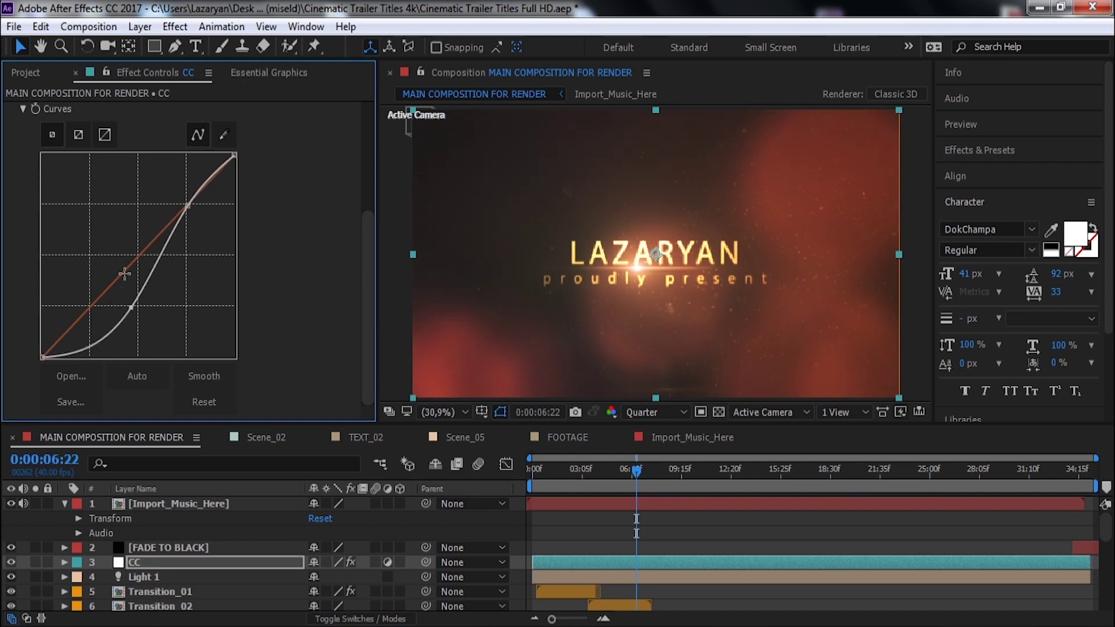
pyautogui.moveTo(135, 261)
pyautogui.mouseDown()
pyautogui.moveTo(136, 245)
pyautogui.moveTo(145, 254)
pyautogui.mouseUp()
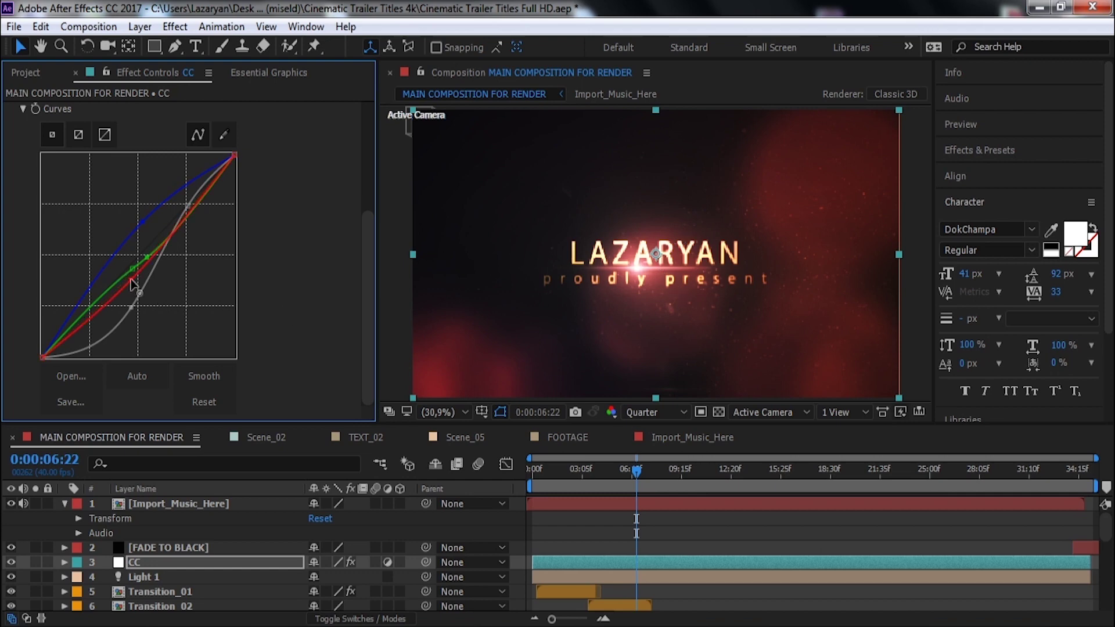
pyautogui.moveTo(132, 285); pyautogui.dragTo(156, 285)
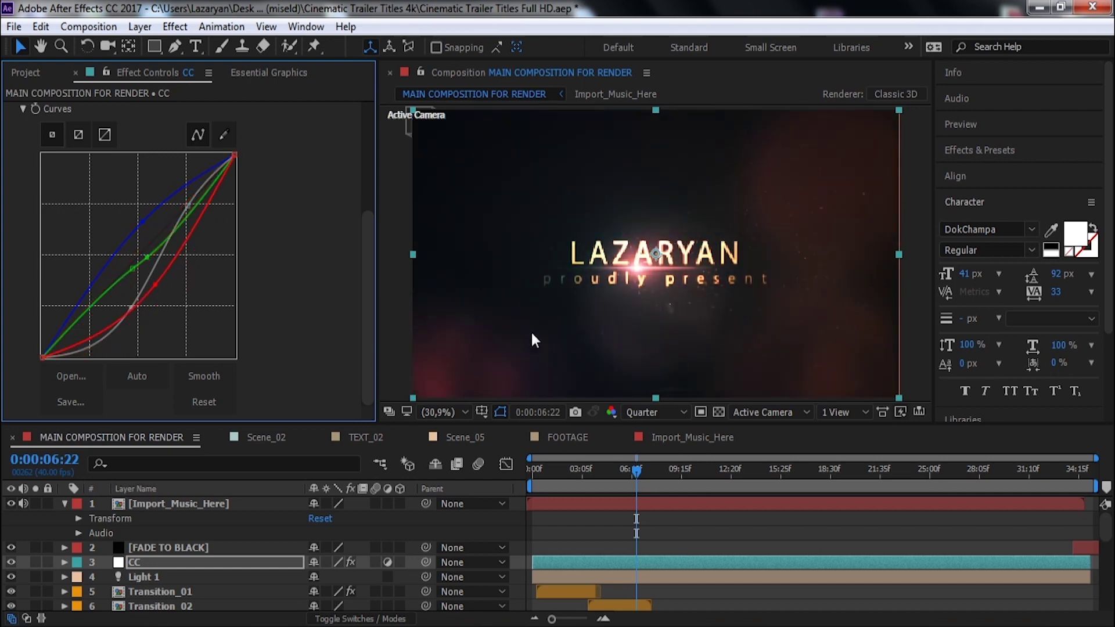
# Collapse the Import_Music_Here layer's properties and select the FADE TO BLACK layer
pyautogui.click(62, 505)
pyautogui.click(146, 520)
pyautogui.scroll(-4, 146, 526)
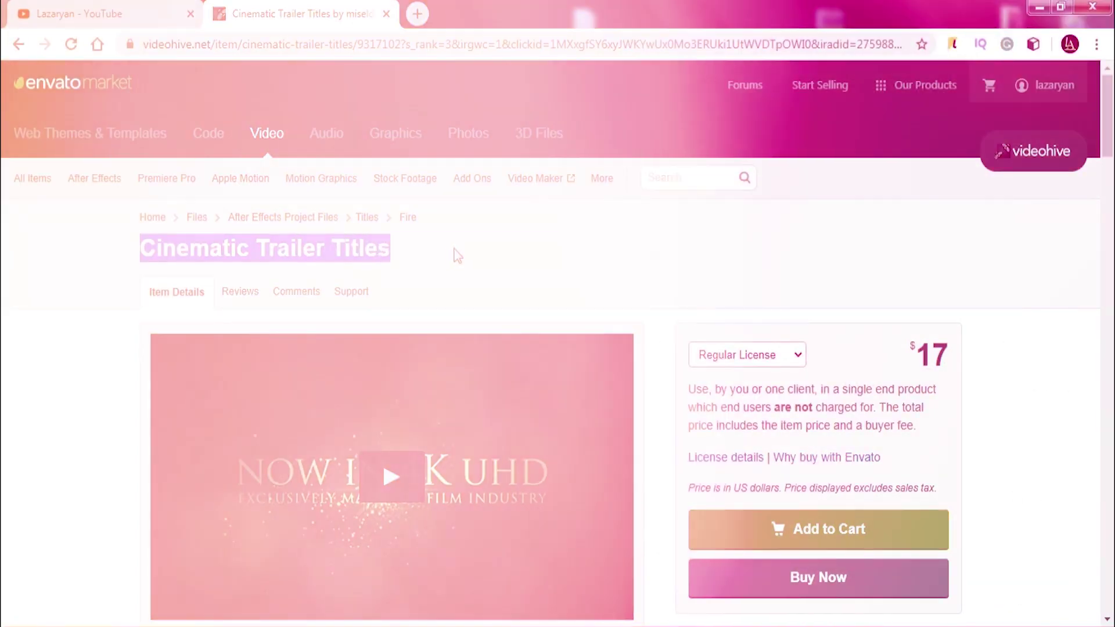
pyautogui.scroll(-3, 585, 244)
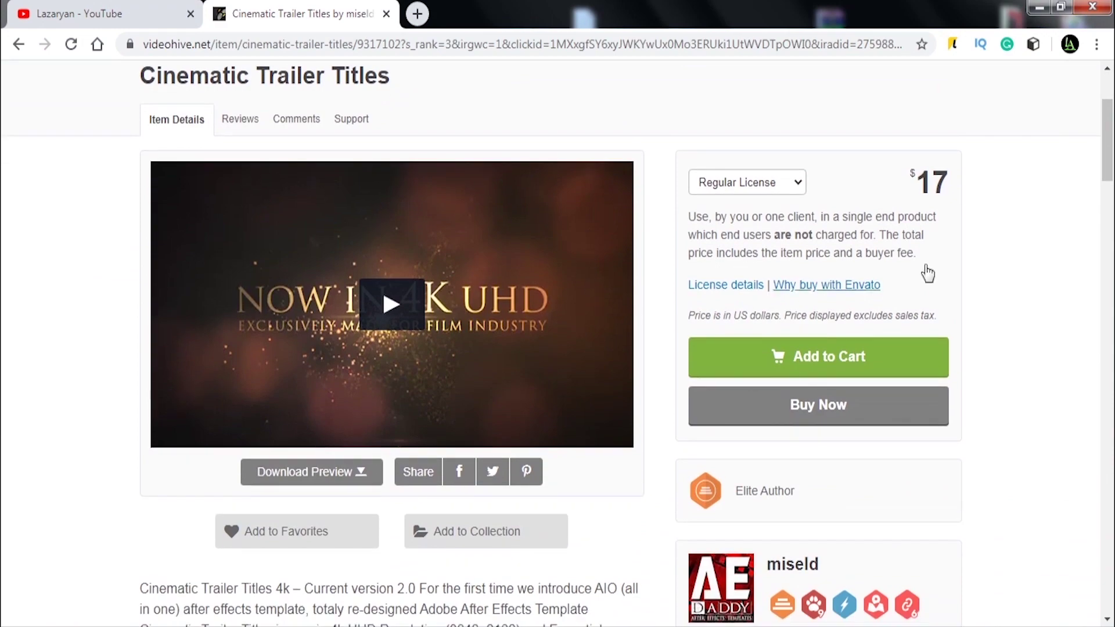
pyautogui.click(1054, 231)
pyautogui.scroll(-5, 1020, 284)
pyautogui.scroll(-3, 836, 306)
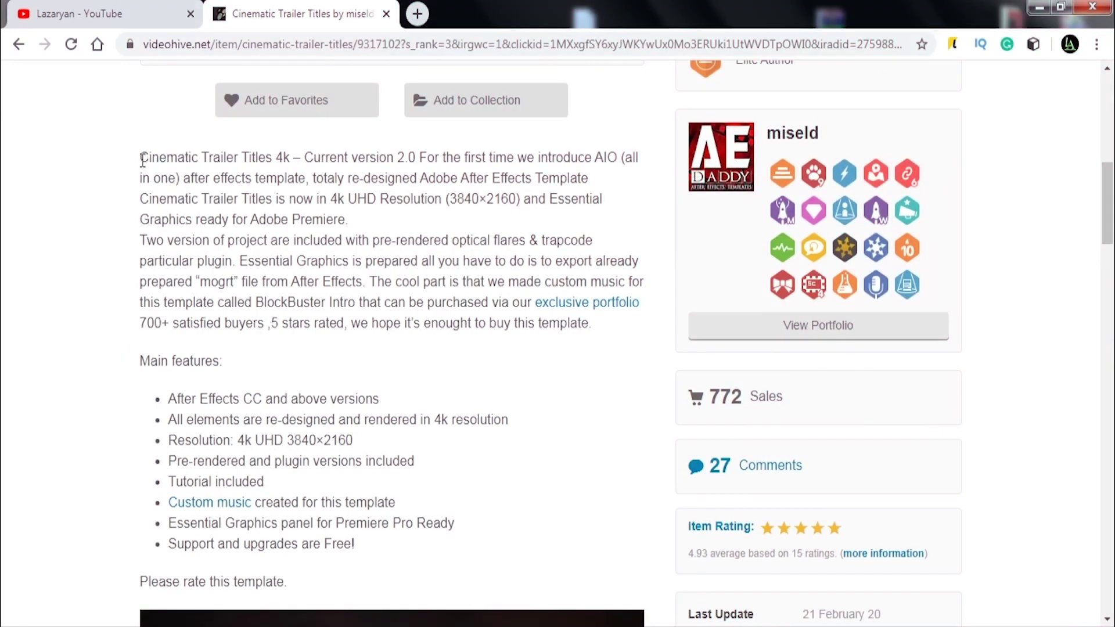
pyautogui.scroll(-2, 129, 343)
pyautogui.moveTo(139, 275); pyautogui.dragTo(363, 460)
pyautogui.click(420, 463)
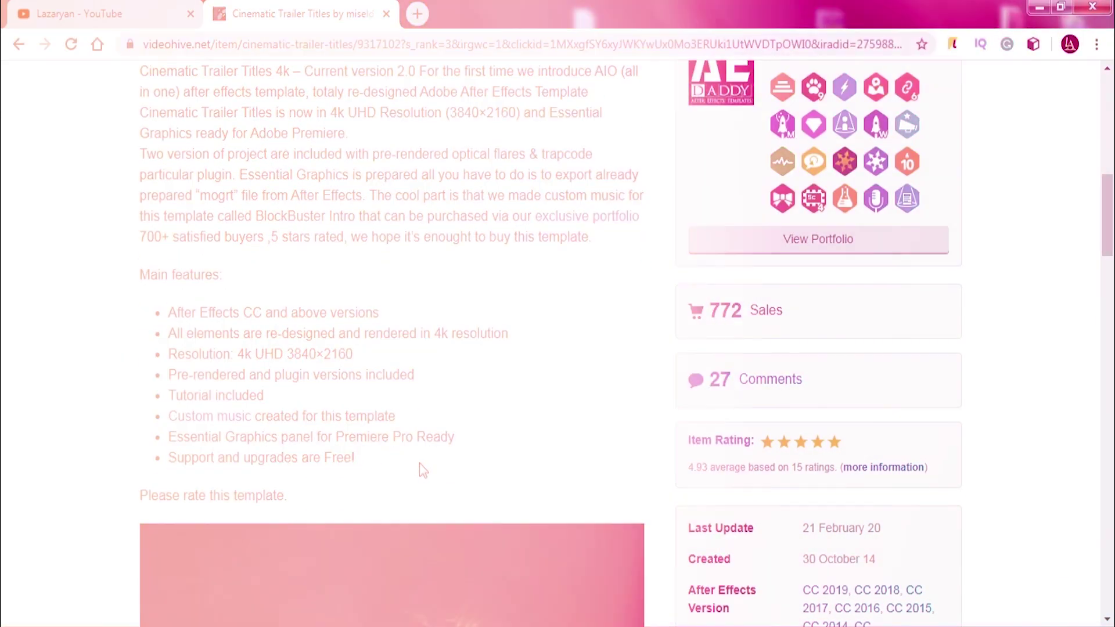
pyautogui.scroll(-4, 420, 453)
pyautogui.scroll(-2, 412, 369)
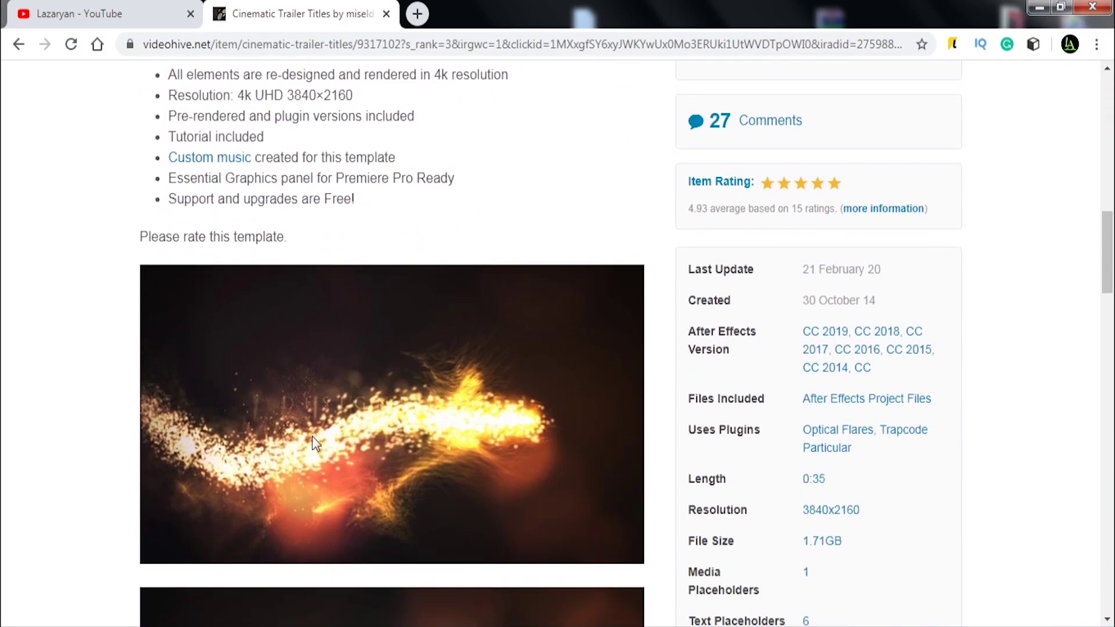
pyautogui.scroll(-4, 596, 393)
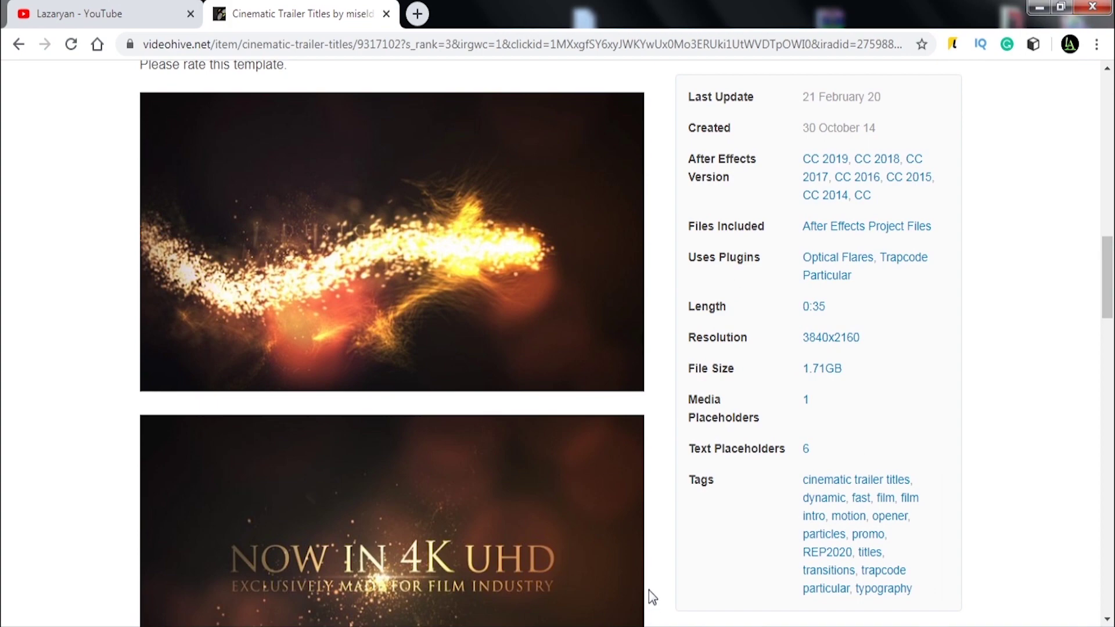
pyautogui.scroll(-7, 652, 563)
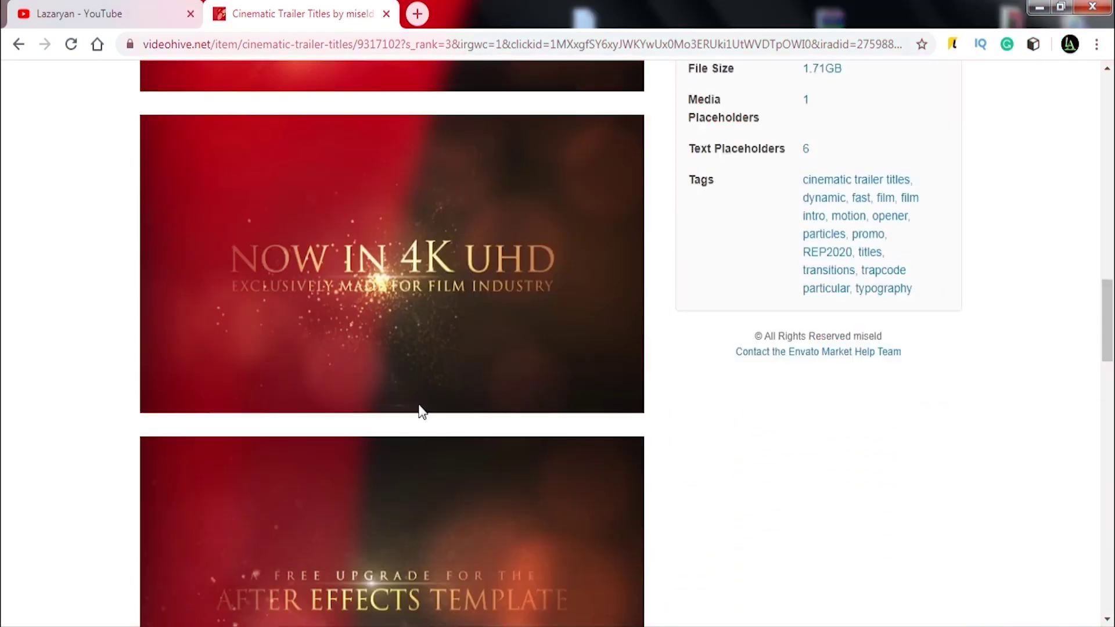
pyautogui.scroll(-15, 419, 411)
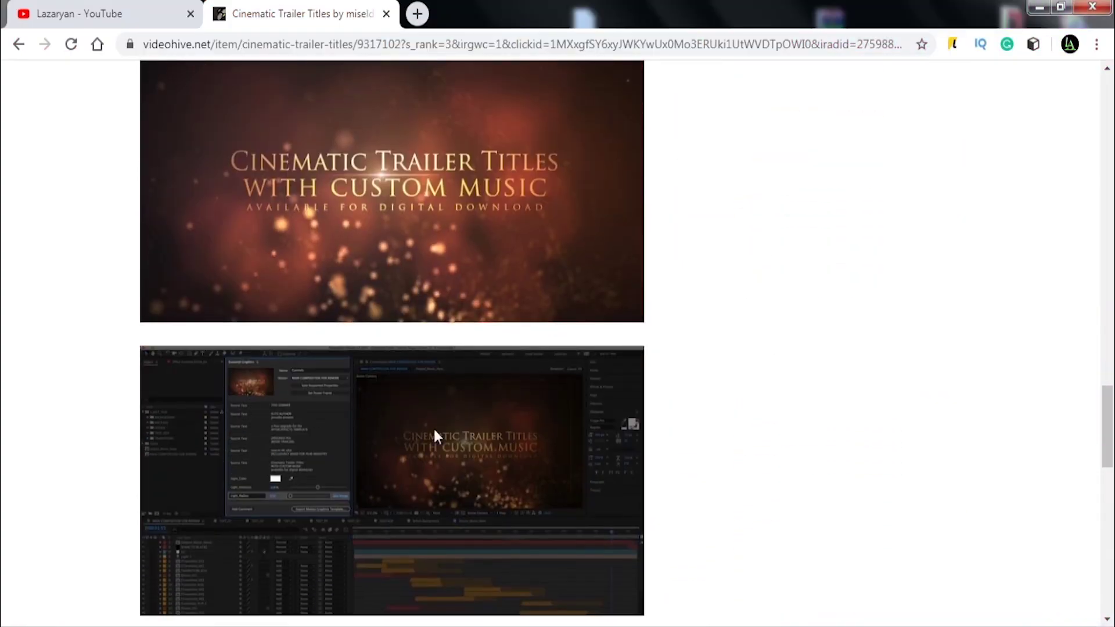
pyautogui.scroll(-8, 434, 431)
pyautogui.scroll(20, 572, 412)
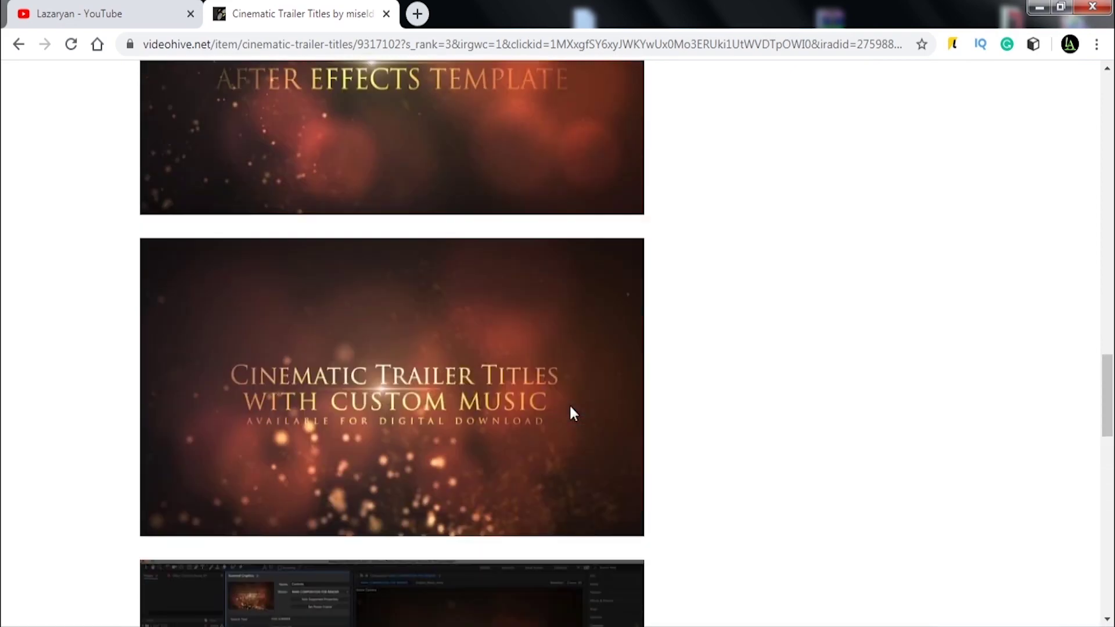